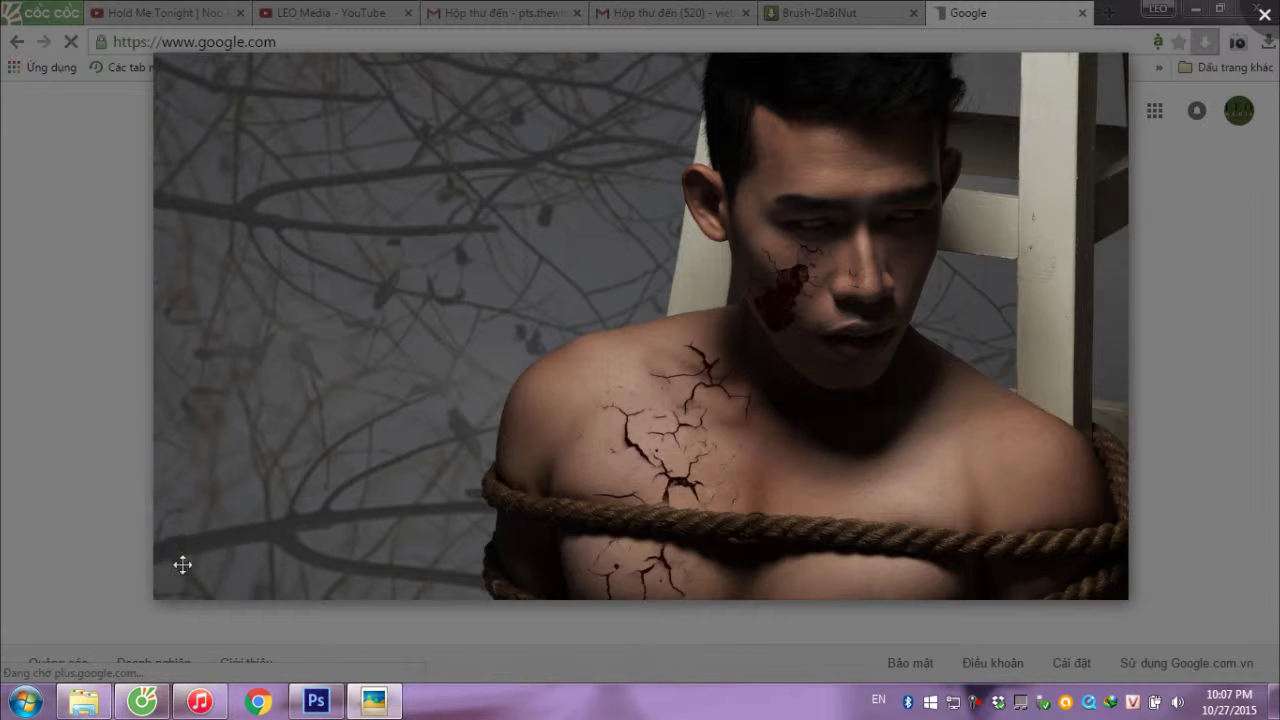
# Compare against the original portrait in Photoshop, then return to the Cốc Cốc browser.
pyautogui.click(316, 700)
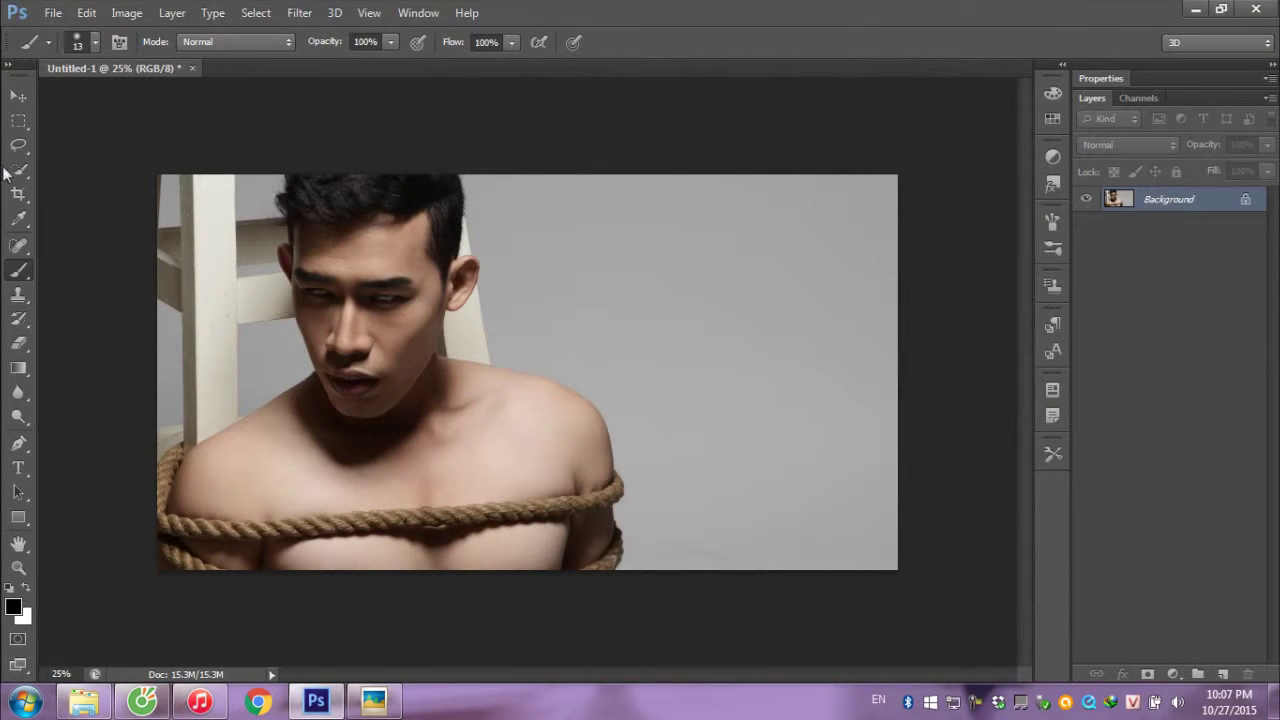
pyautogui.click(96, 42)
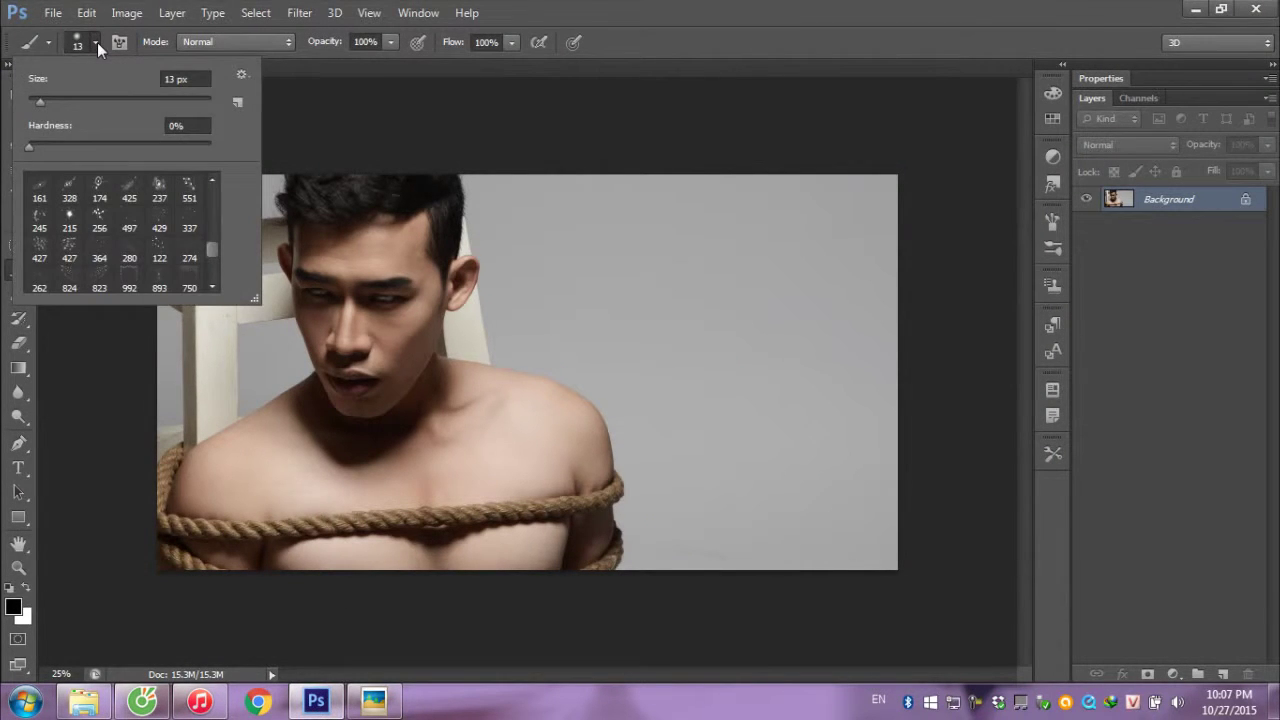
pyautogui.click(659, 60)
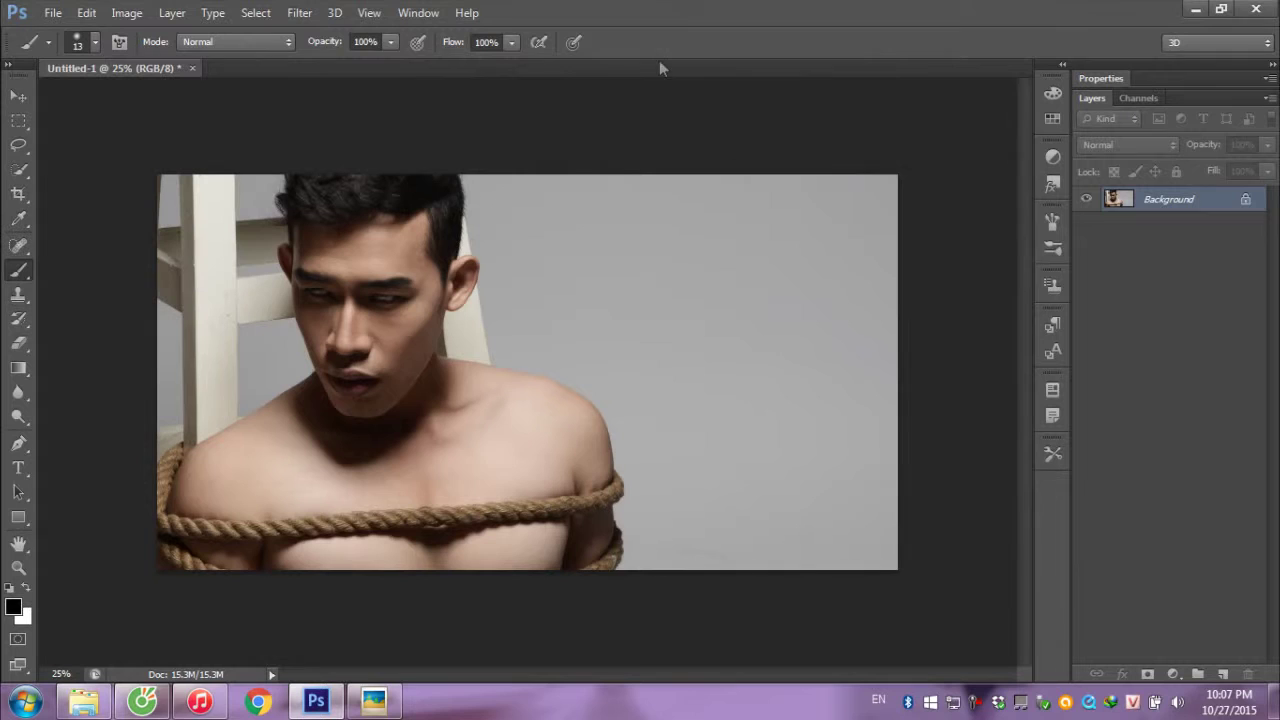
pyautogui.click(143, 701)
# Browse the LEO Media channel's list of uploaded videos to the bottom.
pyautogui.hotkey('ctrl', '2')
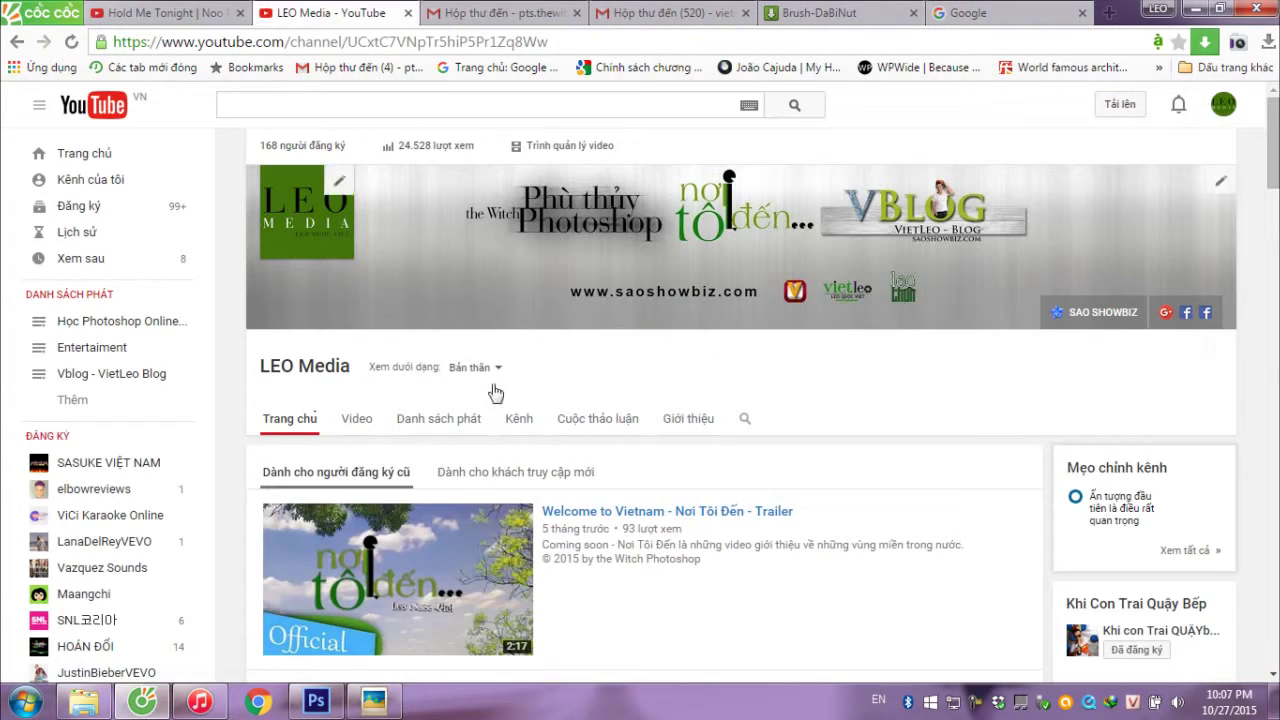
pyautogui.click(358, 420)
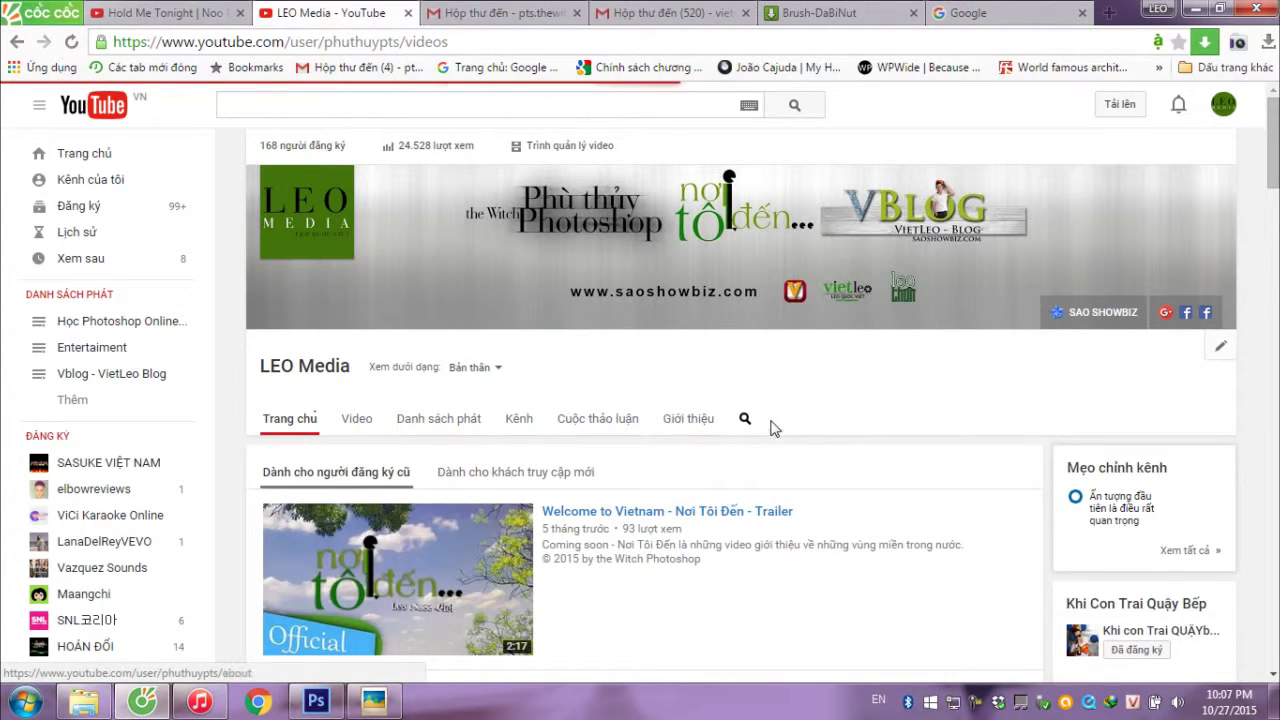
pyautogui.scroll(-5, 772, 438)
pyautogui.scroll(-3, 772, 438)
pyautogui.scroll(-3, 765, 455)
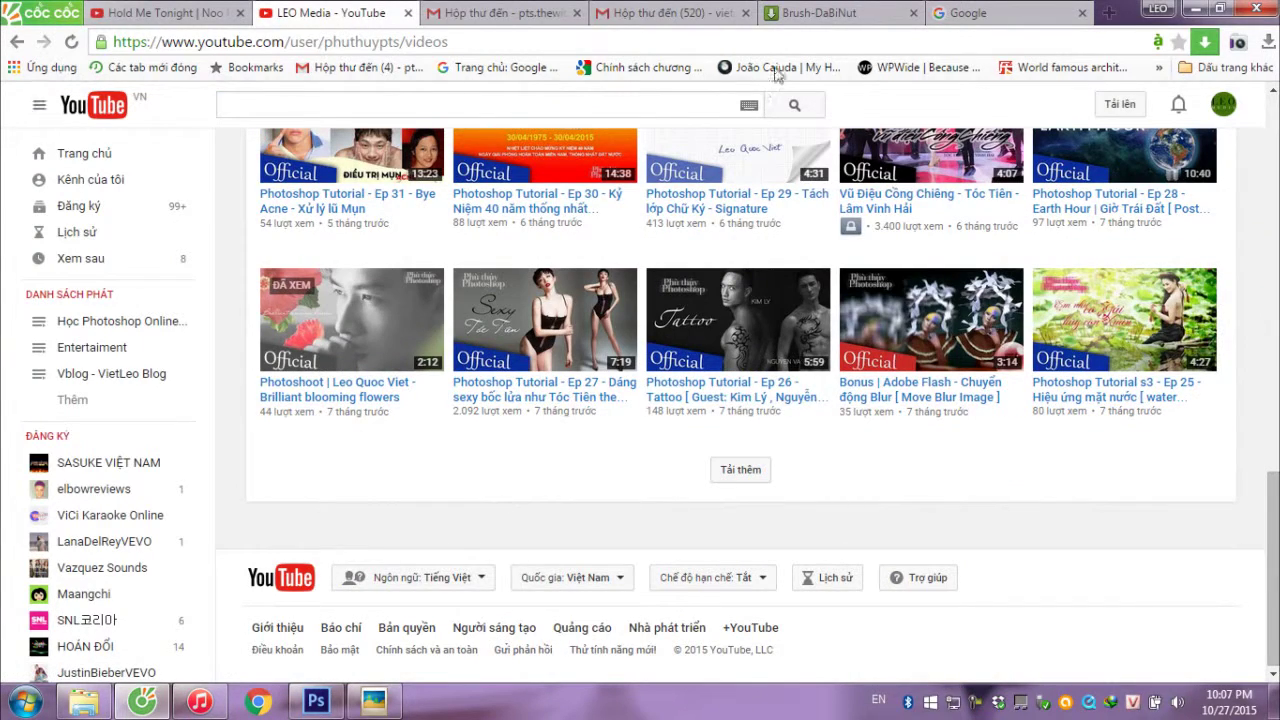
# Switch to the Google tab, briefly checking Photoshop before returning to the browser.
pyautogui.click(962, 14)
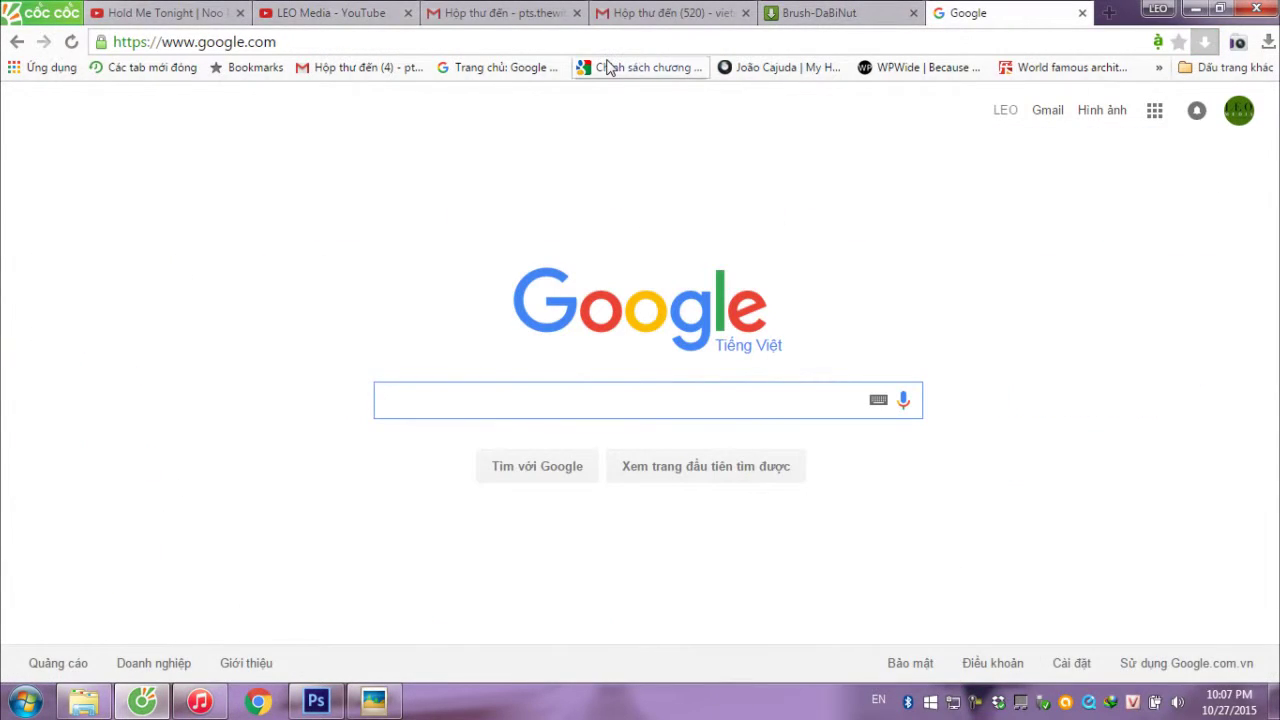
pyautogui.click(316, 700)
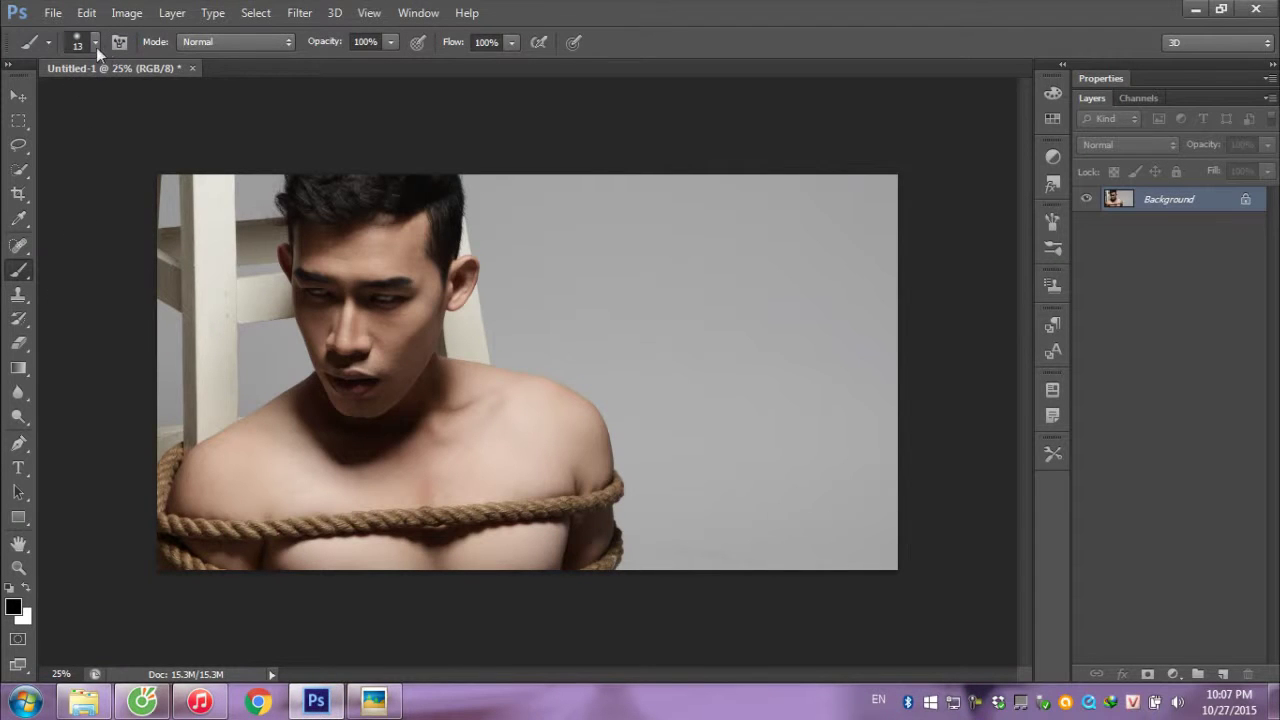
pyautogui.click(142, 700)
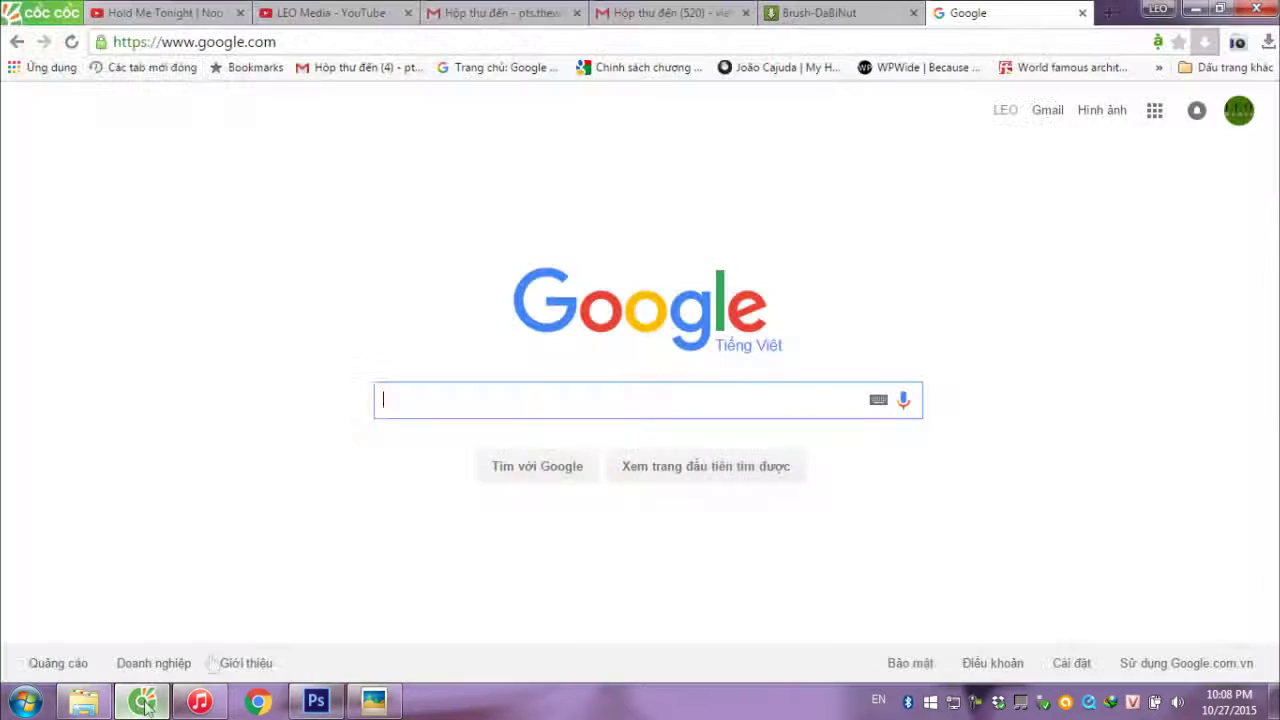
# Load saoshowbiz.com/youtube-pts.php in the browser's address bar.
pyautogui.click(279, 44)
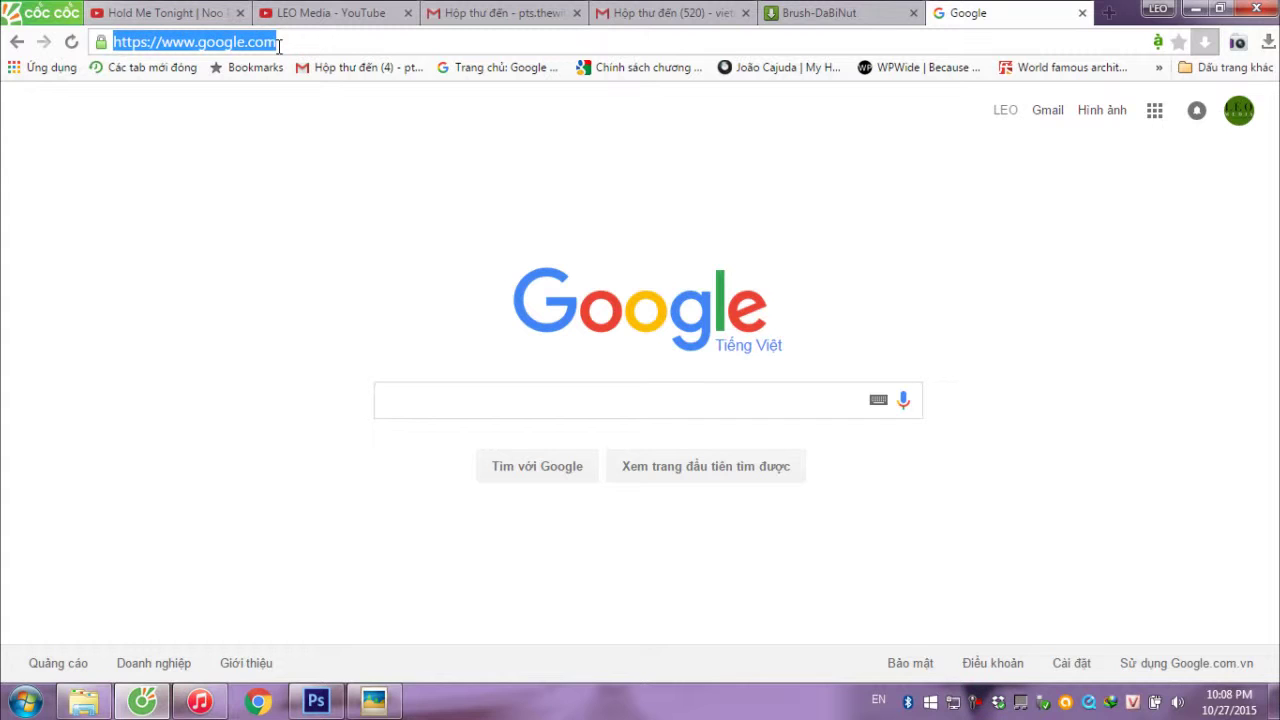
pyautogui.write('saoshowbiz')
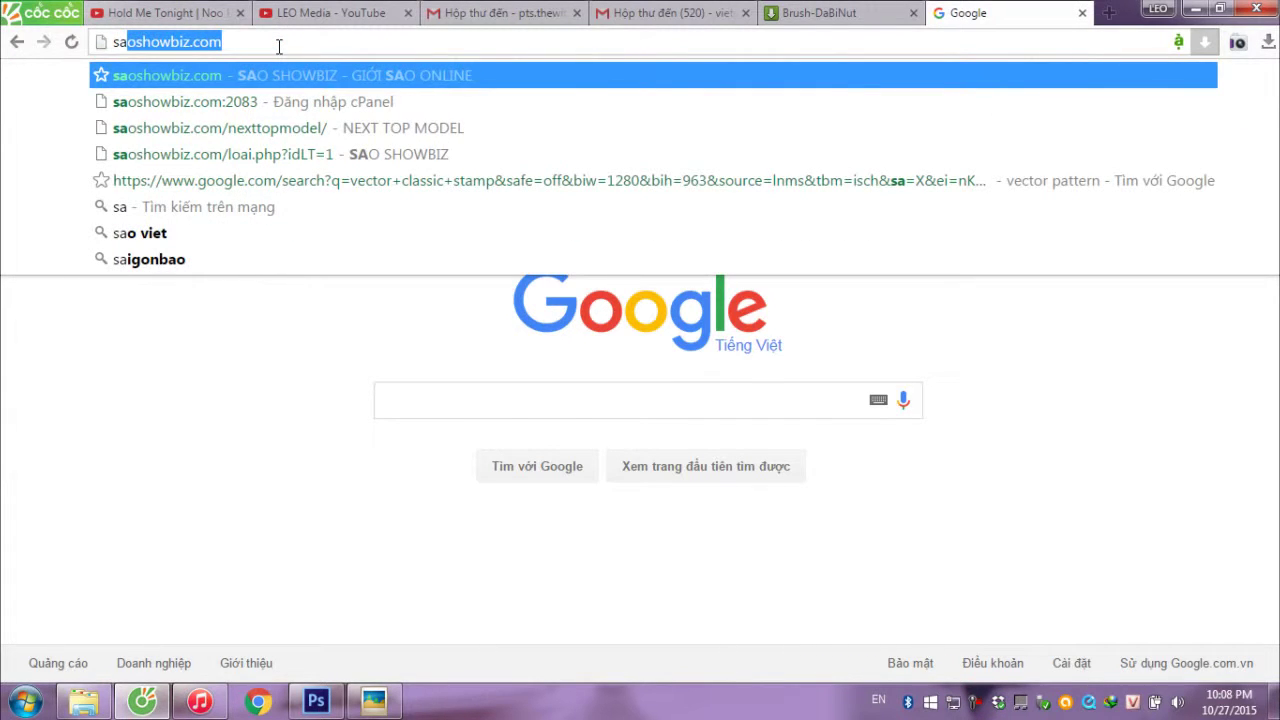
pyautogui.press('Right')
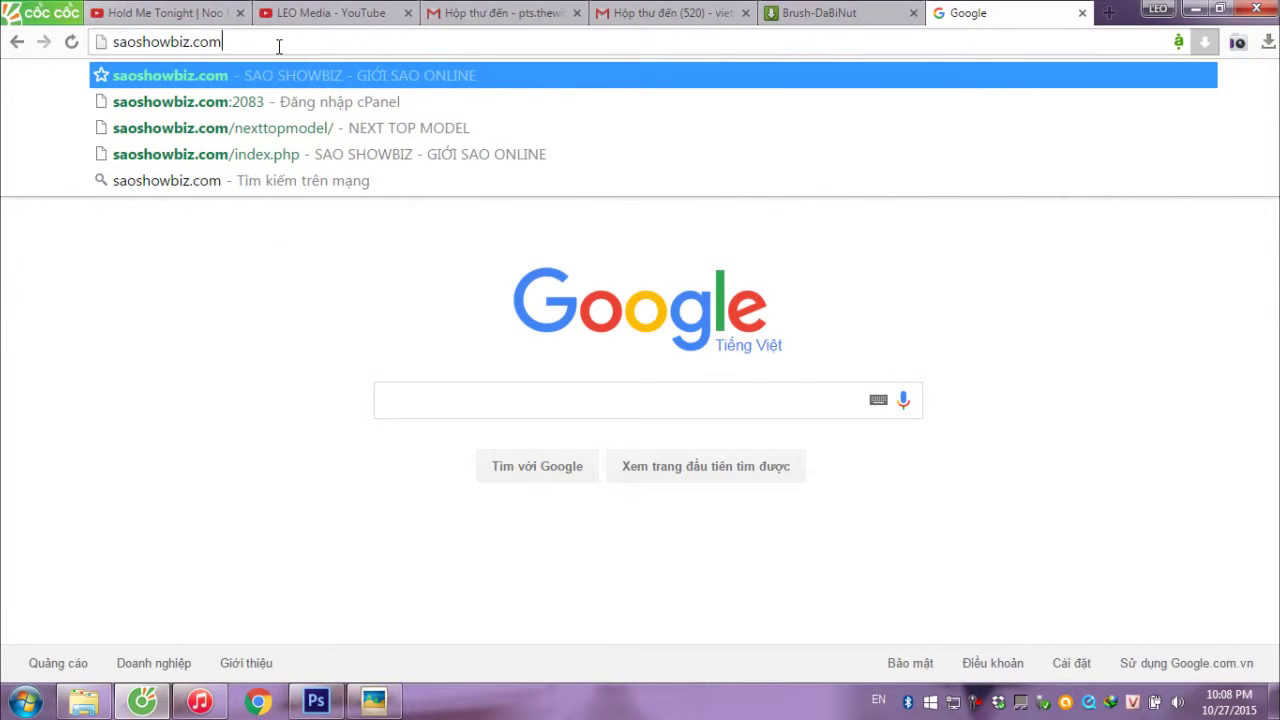
pyautogui.write('/you')
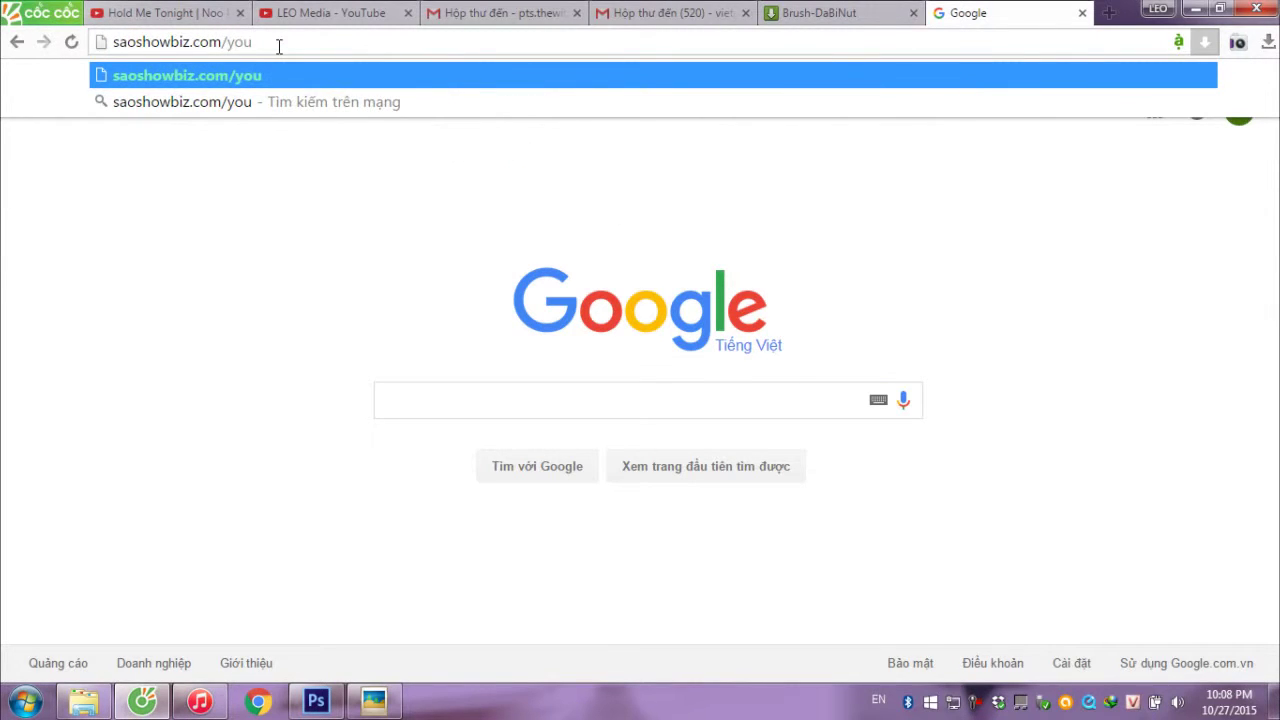
pyautogui.write('tube')
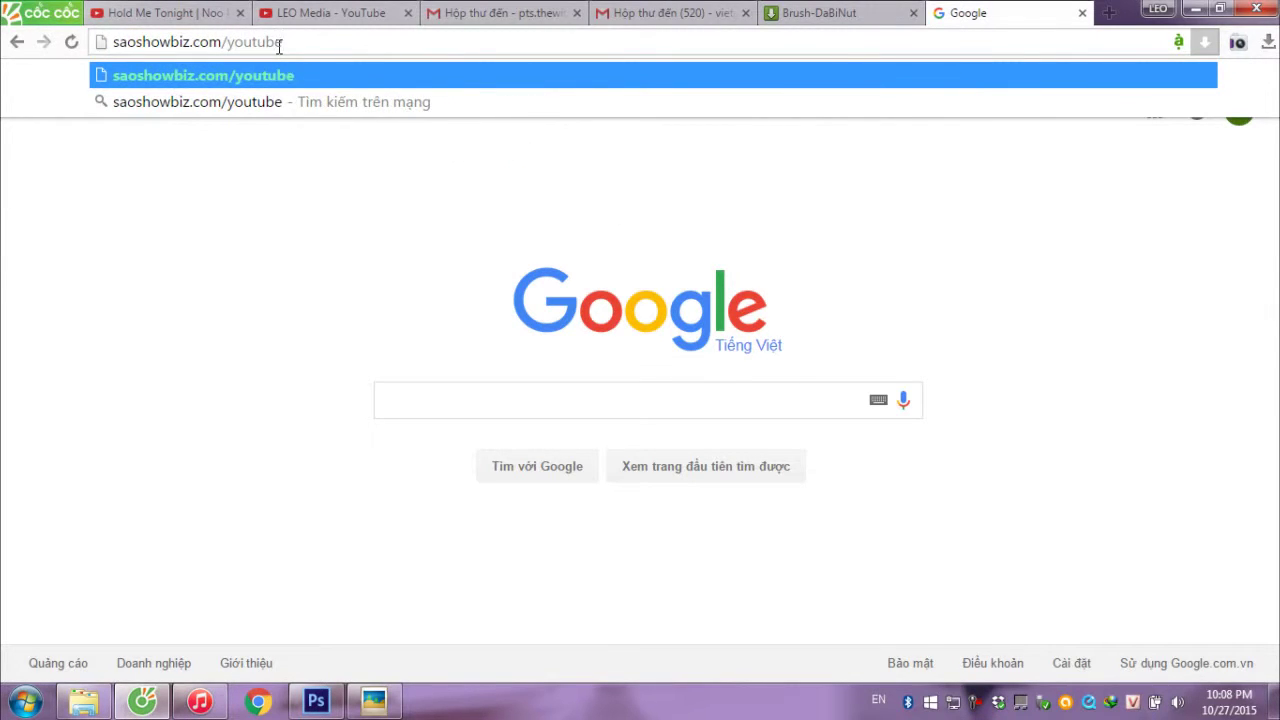
pyautogui.write('-p')
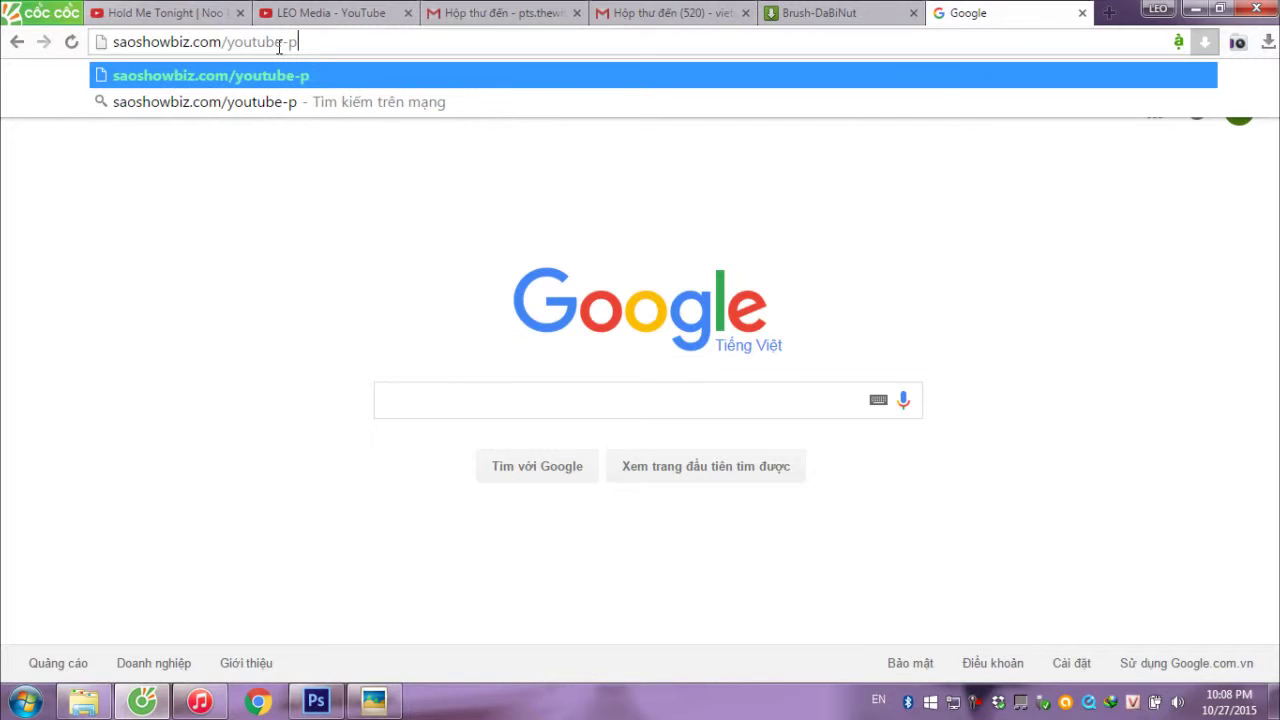
pyautogui.write('ts')
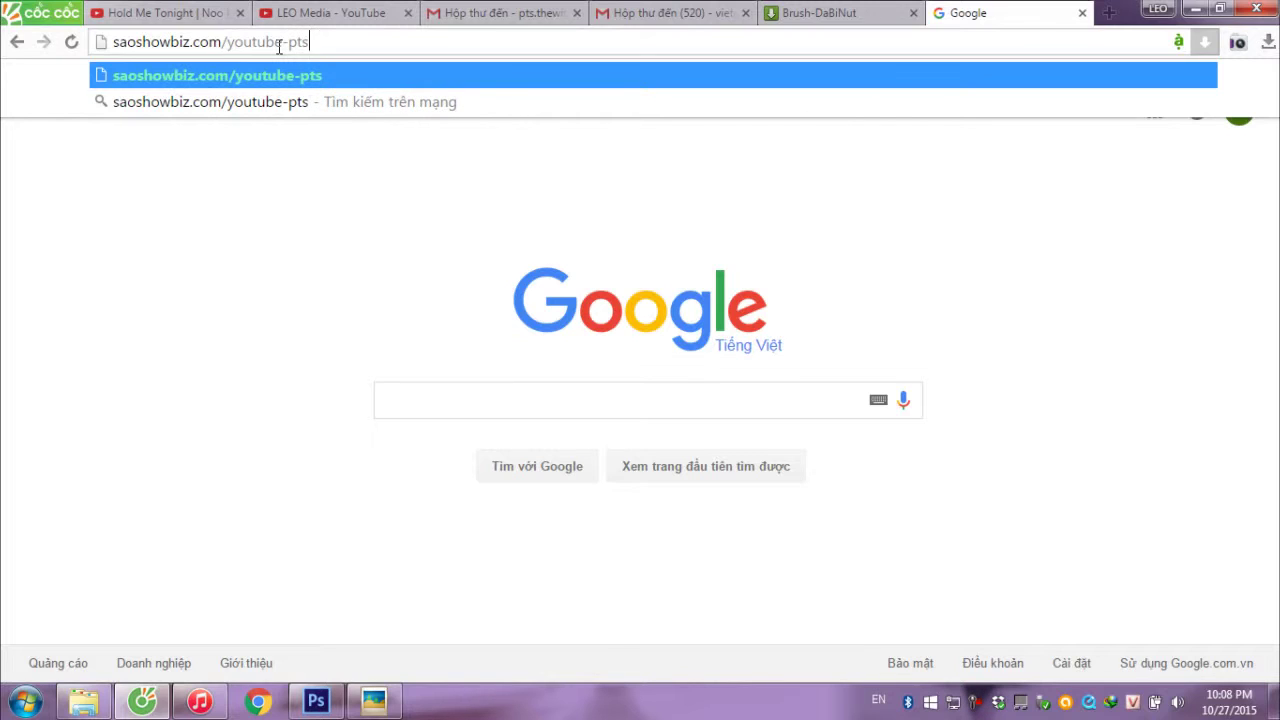
pyautogui.write('.php')
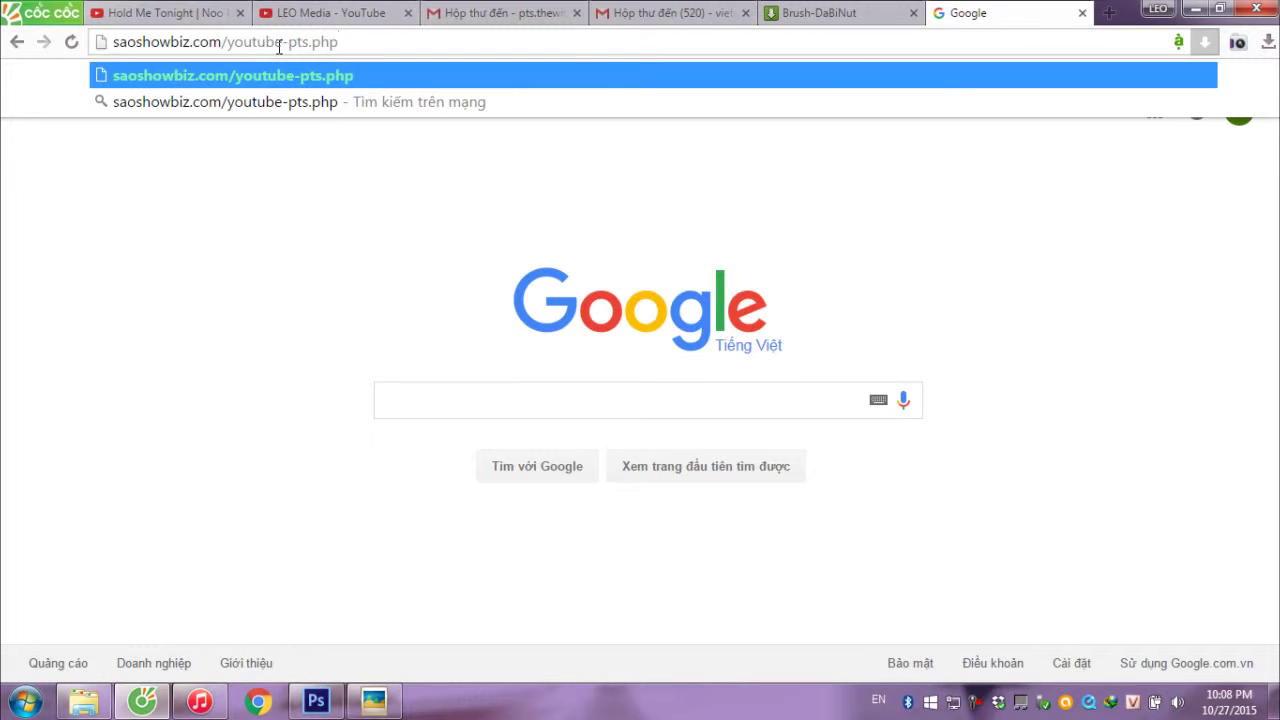
pyautogui.press('Return')
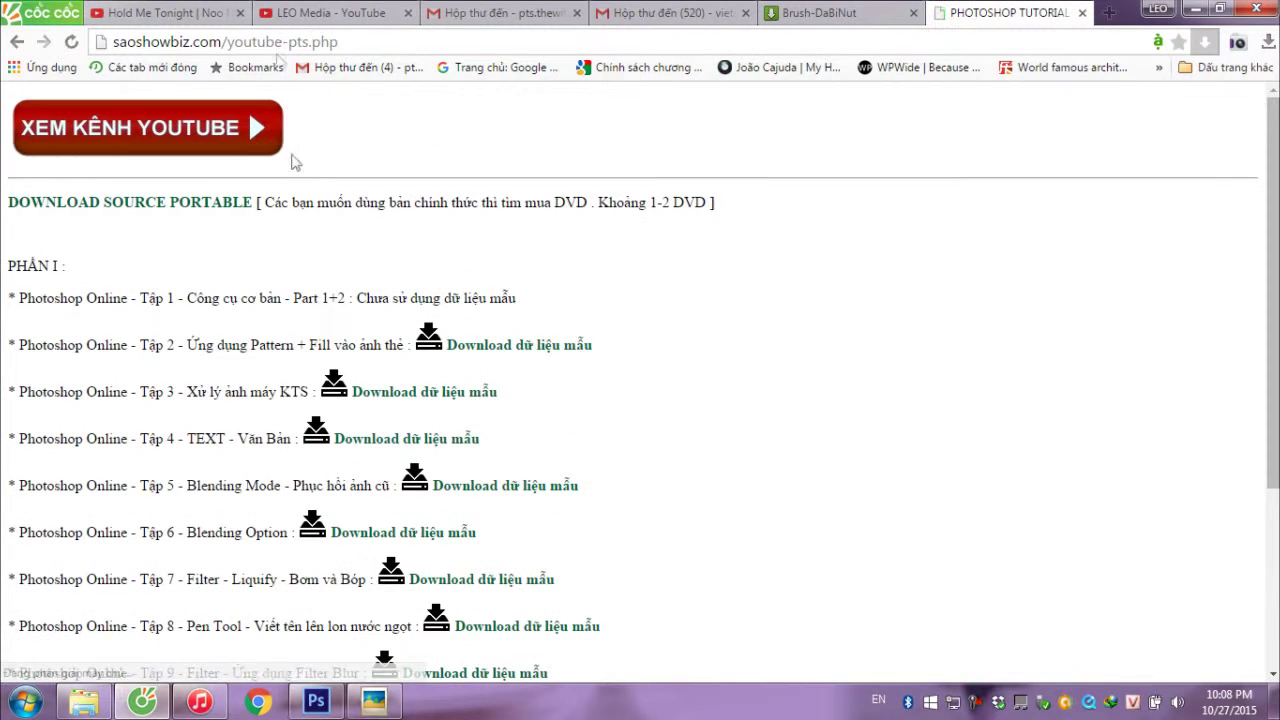
# Find and highlight episode 38 Blood Skin, then switch to the Brush-DaBiNut download tab.
pyautogui.scroll(-5, 300, 545)
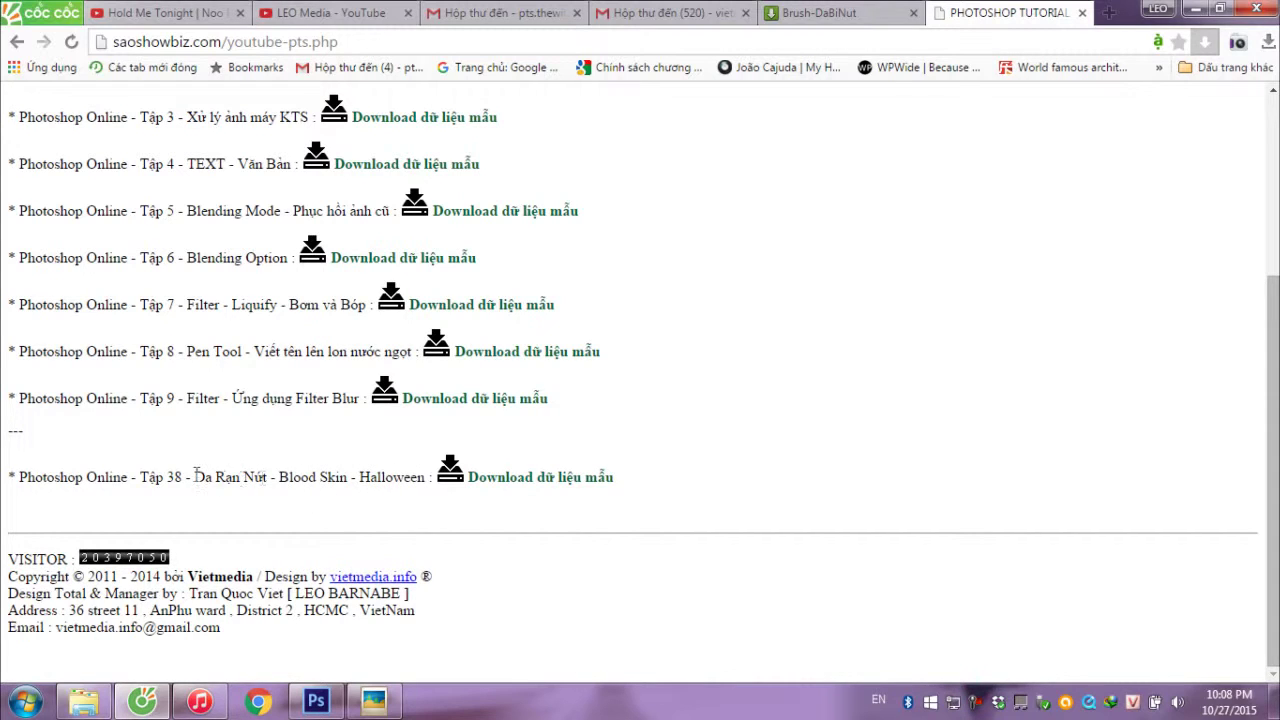
pyautogui.moveTo(194, 477); pyautogui.dragTo(377, 477)
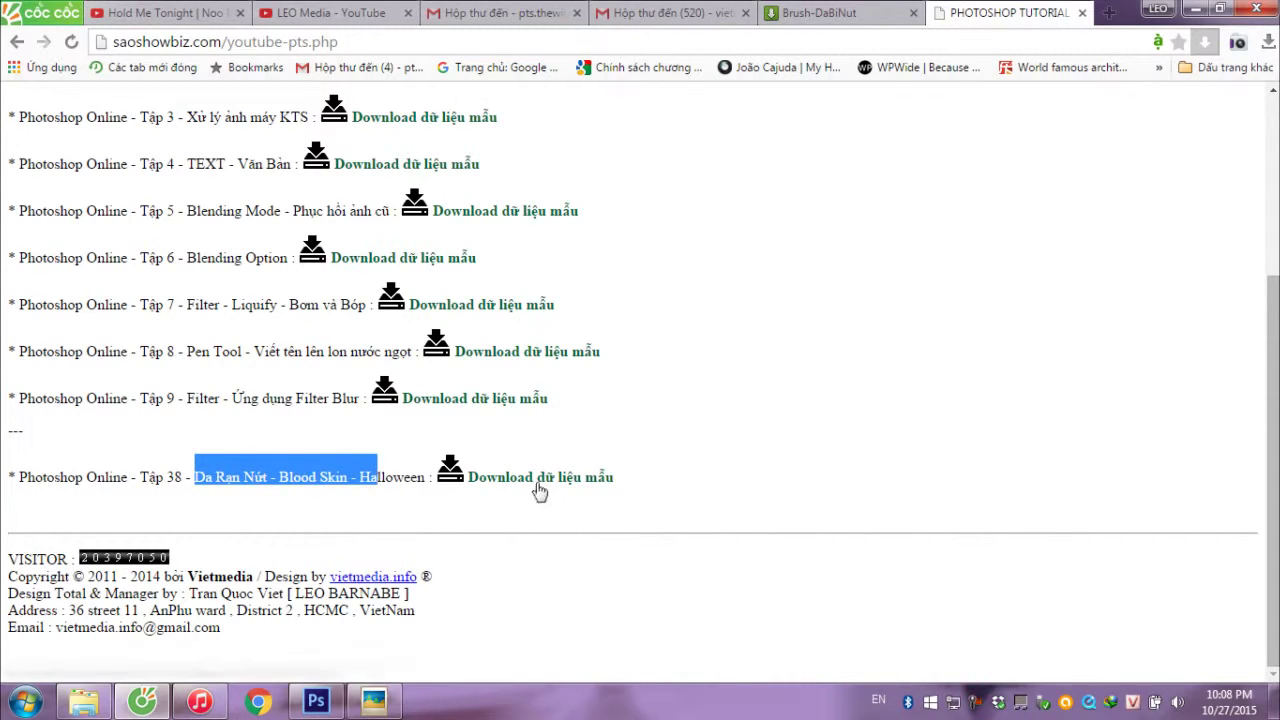
pyautogui.click(820, 13)
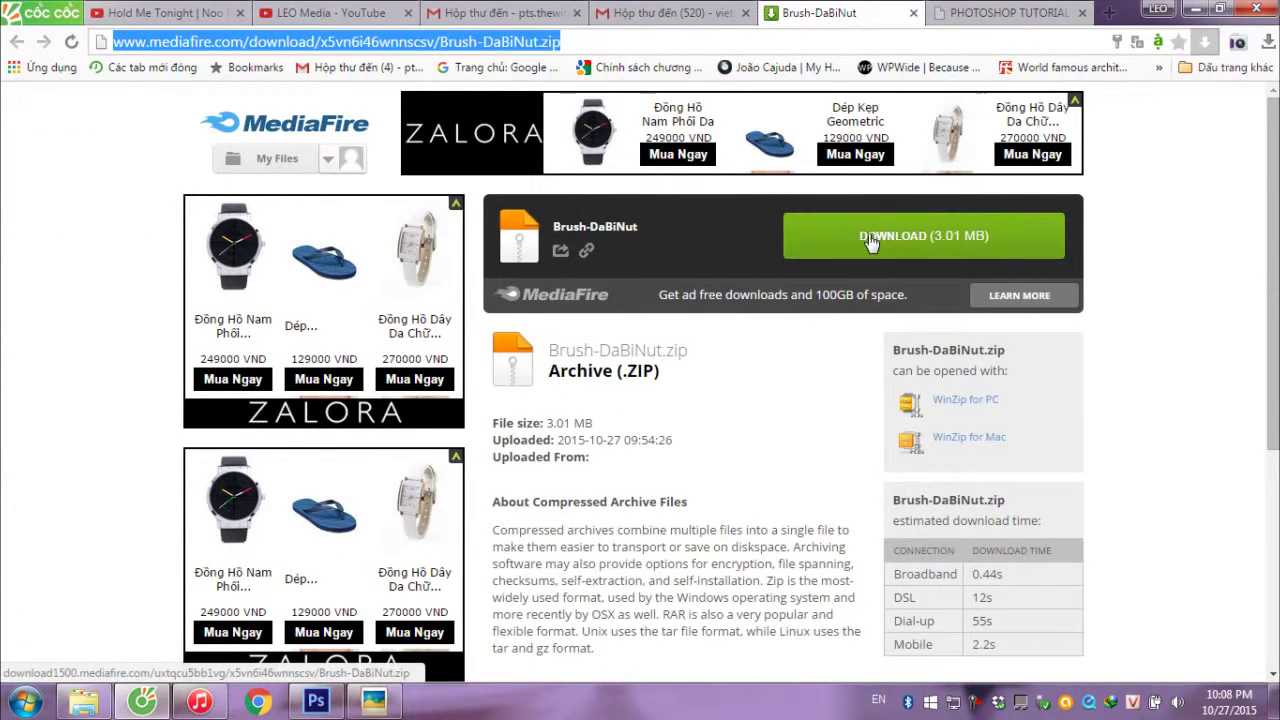
# Extract Brush-DaBiNut.zip to a Brush-DaBiNut folder in the phuthuypts folder.
pyautogui.click(84, 702)
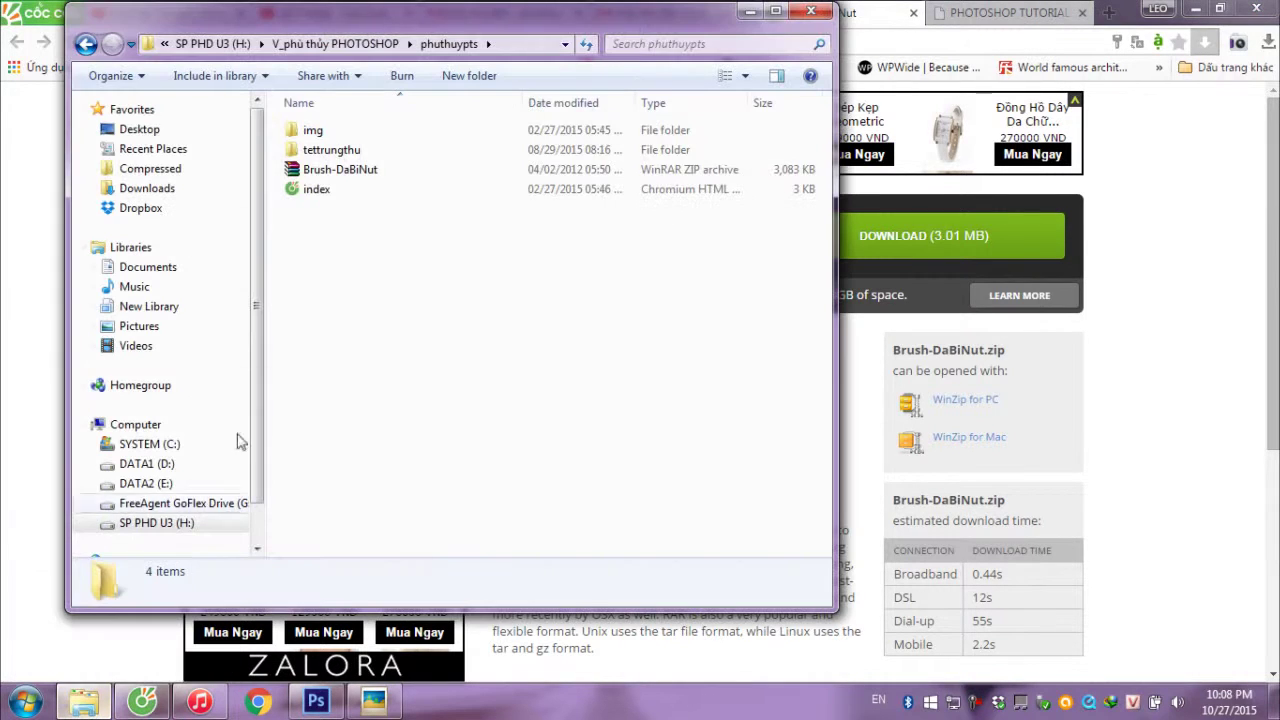
pyautogui.click(350, 174)
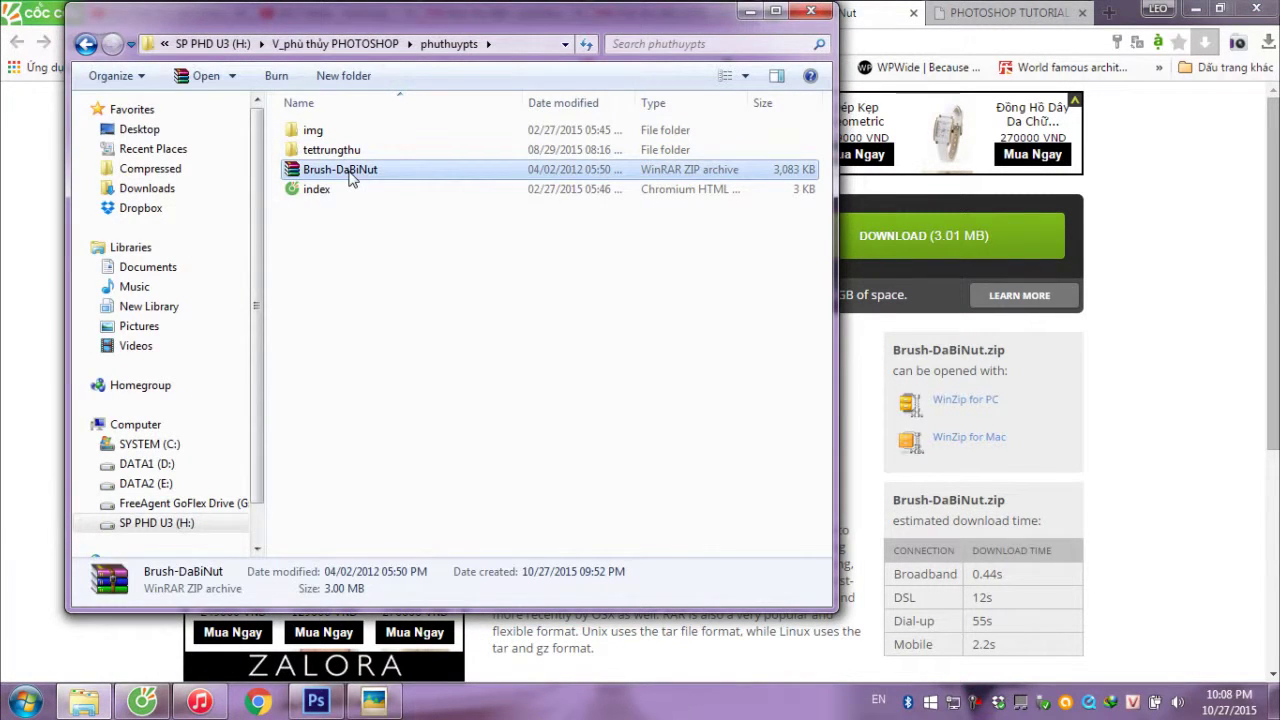
pyautogui.rightClick(350, 174)
pyautogui.click(413, 266)
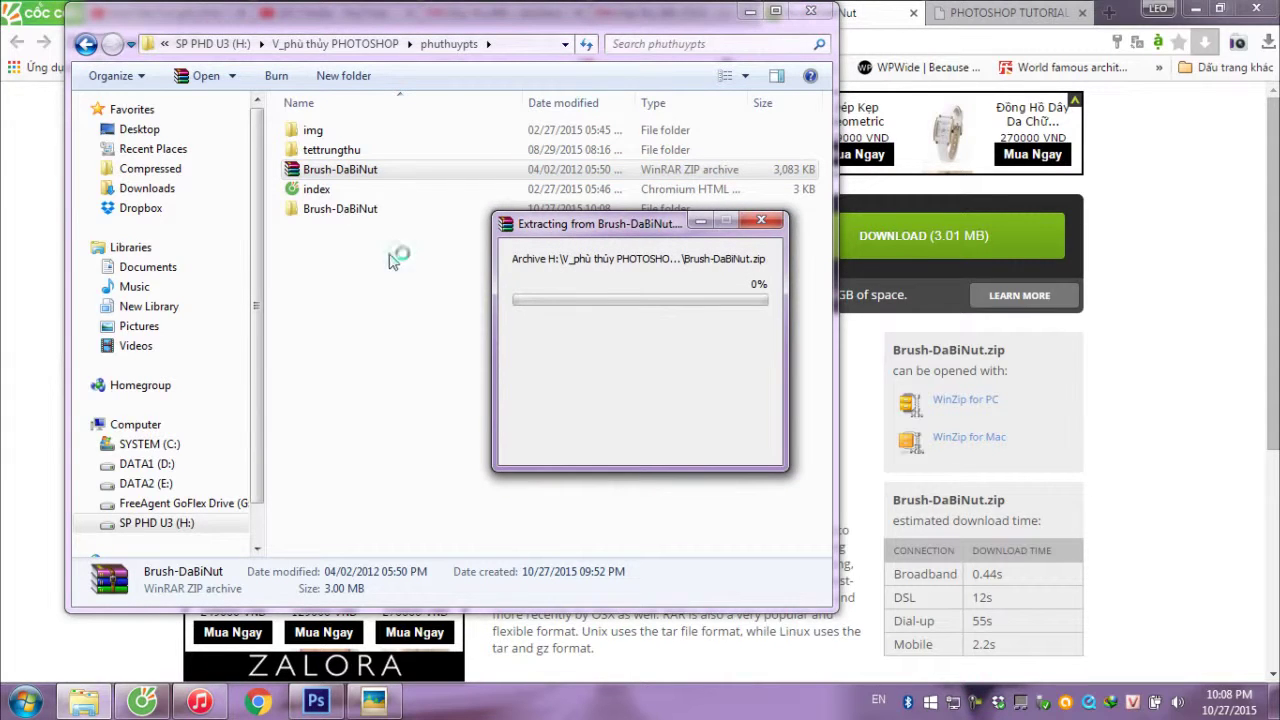
# Open the extracted folder, select the CrackDecayBrushes ABR file, and return to Photoshop.
pyautogui.click(374, 212)
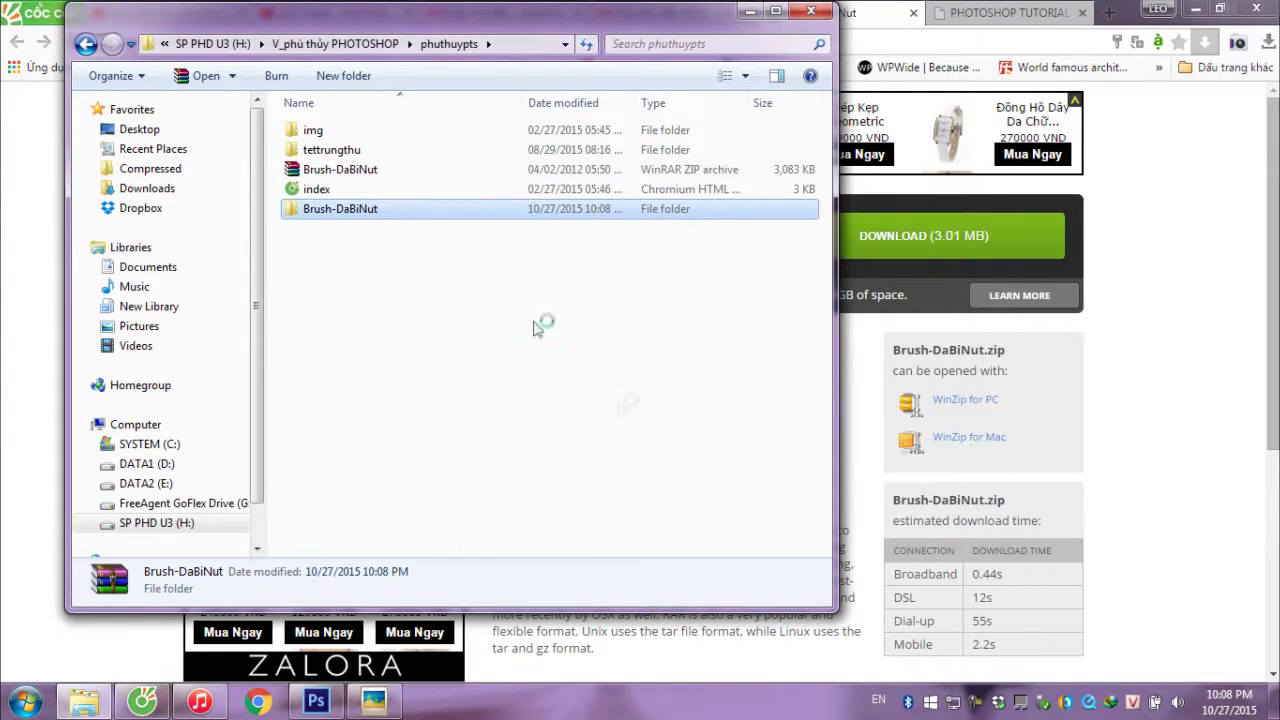
pyautogui.doubleClick(418, 203)
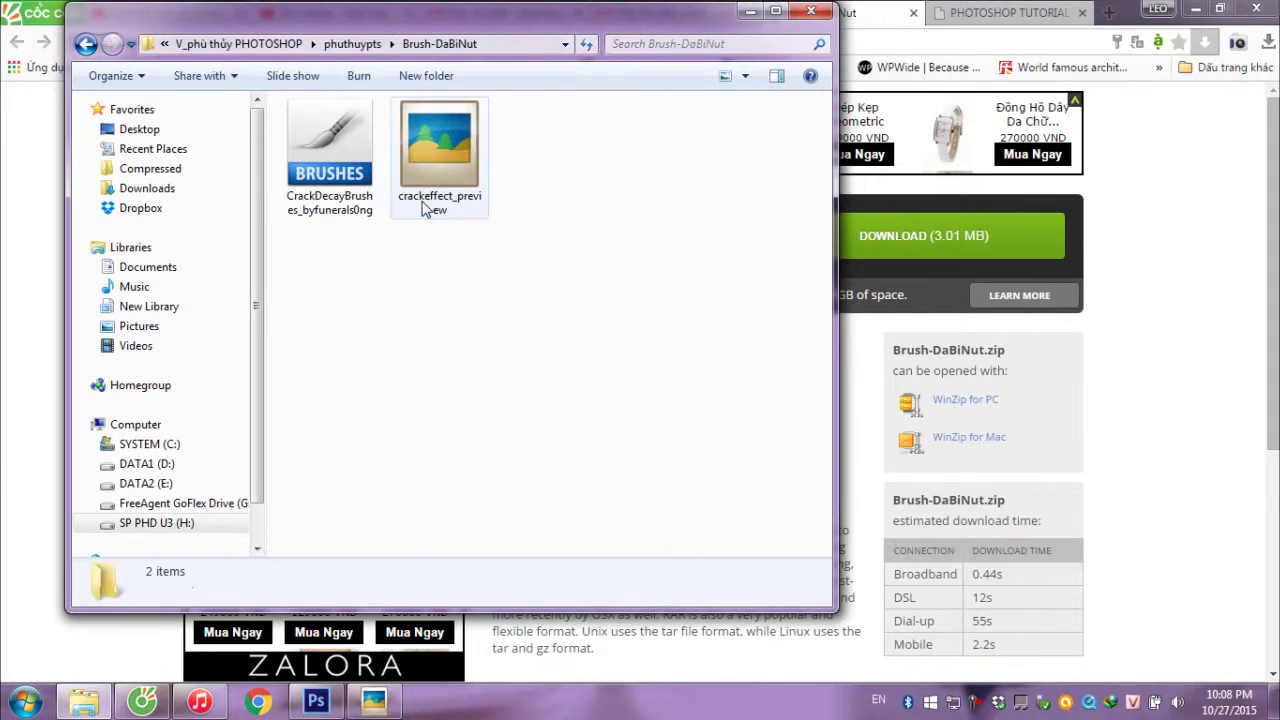
pyautogui.click(333, 172)
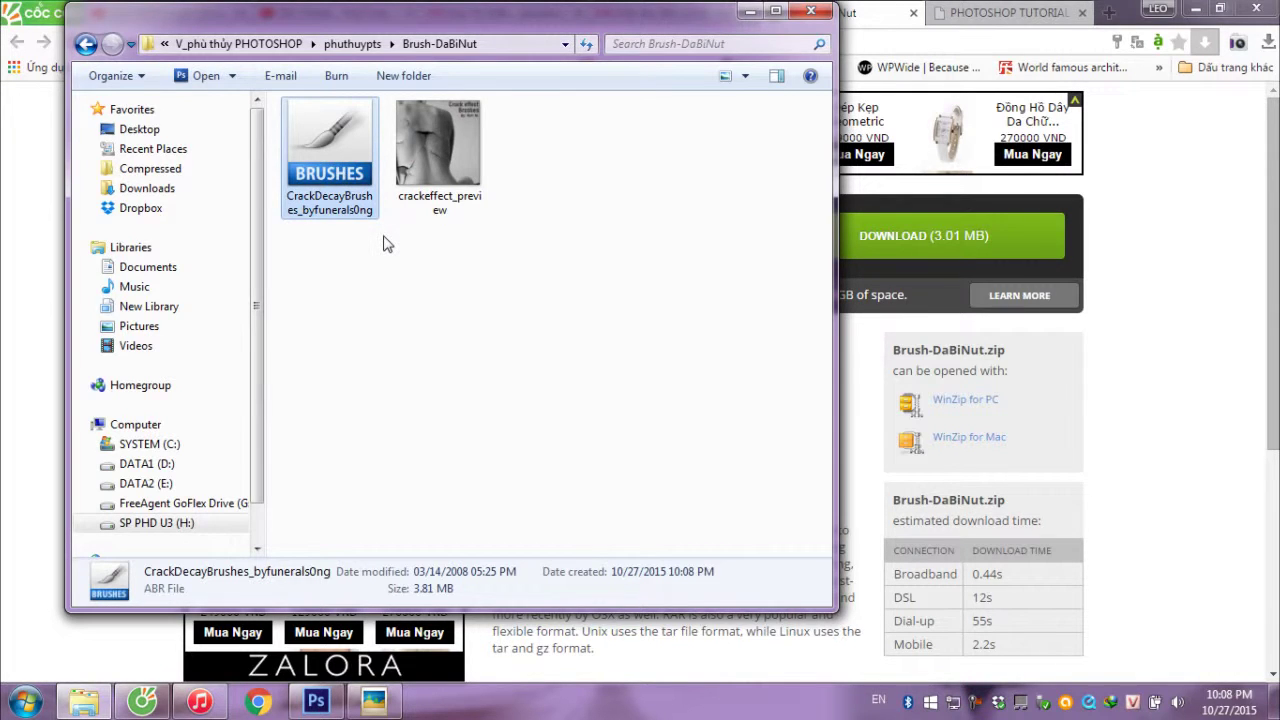
pyautogui.click(316, 701)
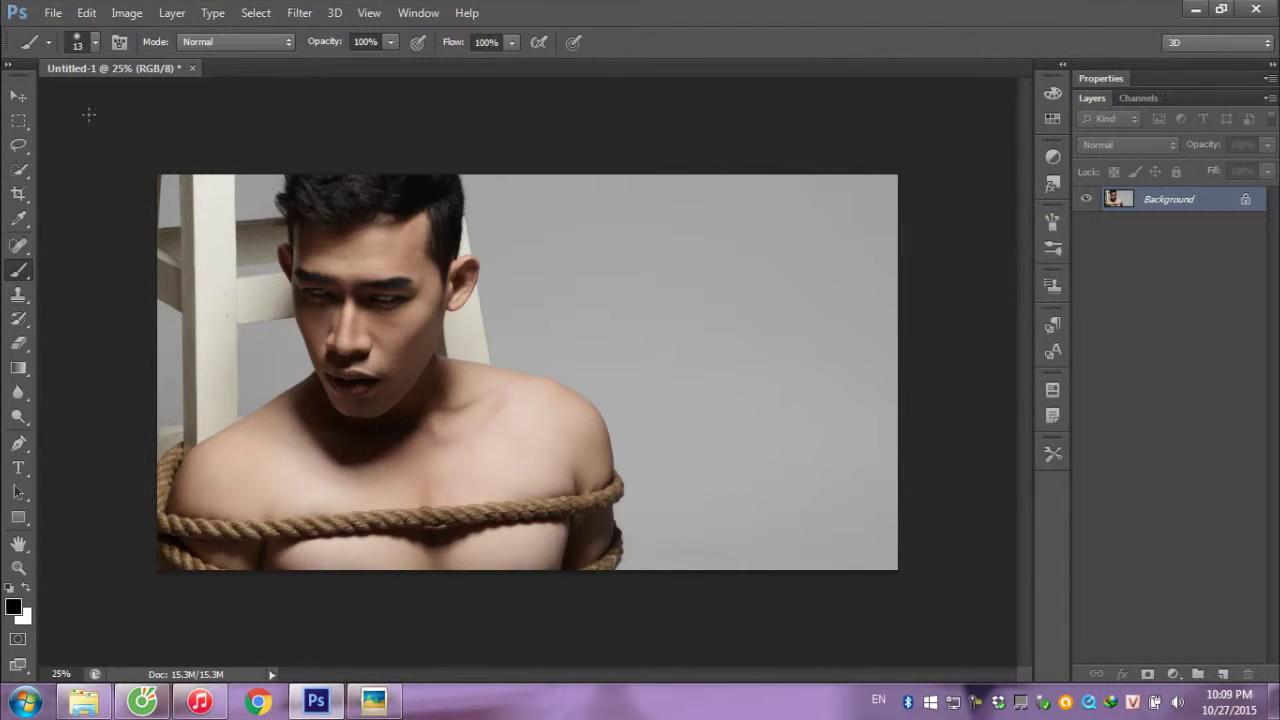
# Load the CrackDecay .abr brushes from H:\V_phù thủy PHOTOSHOP\phuthuypts\Brush-DaBiNut.
pyautogui.click(96, 44)
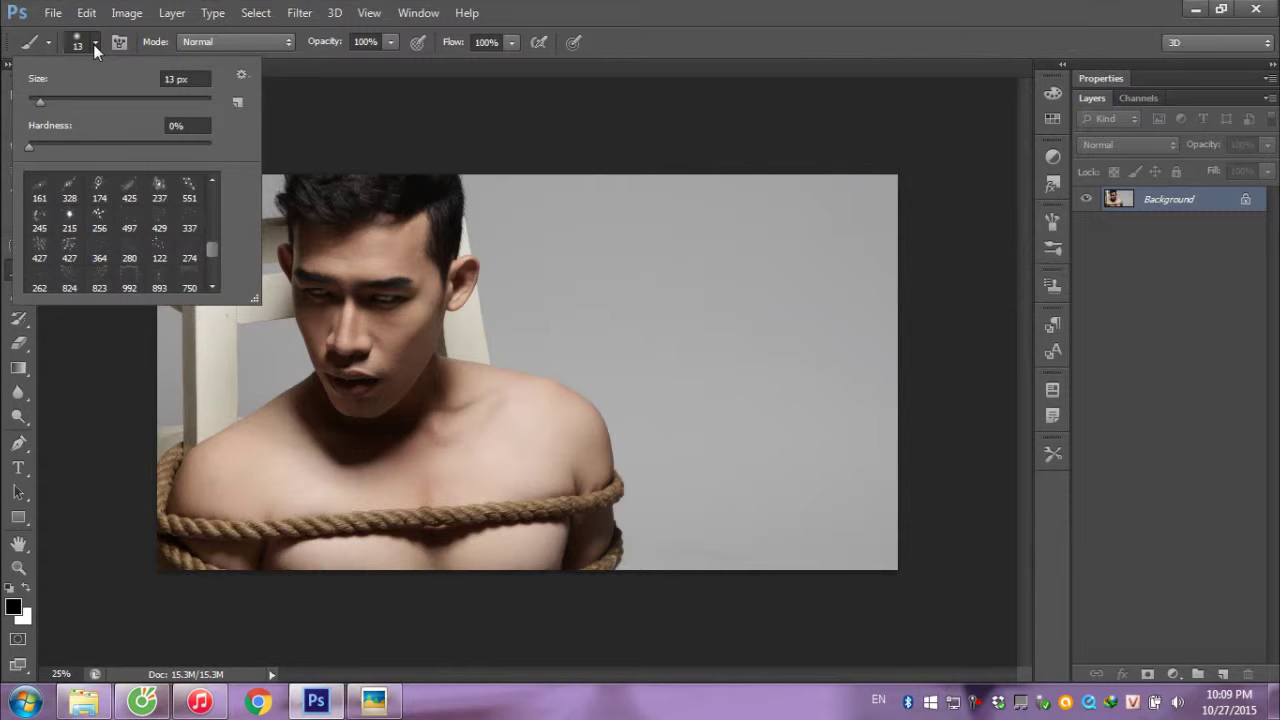
pyautogui.click(94, 44)
pyautogui.click(94, 44)
pyautogui.click(242, 77)
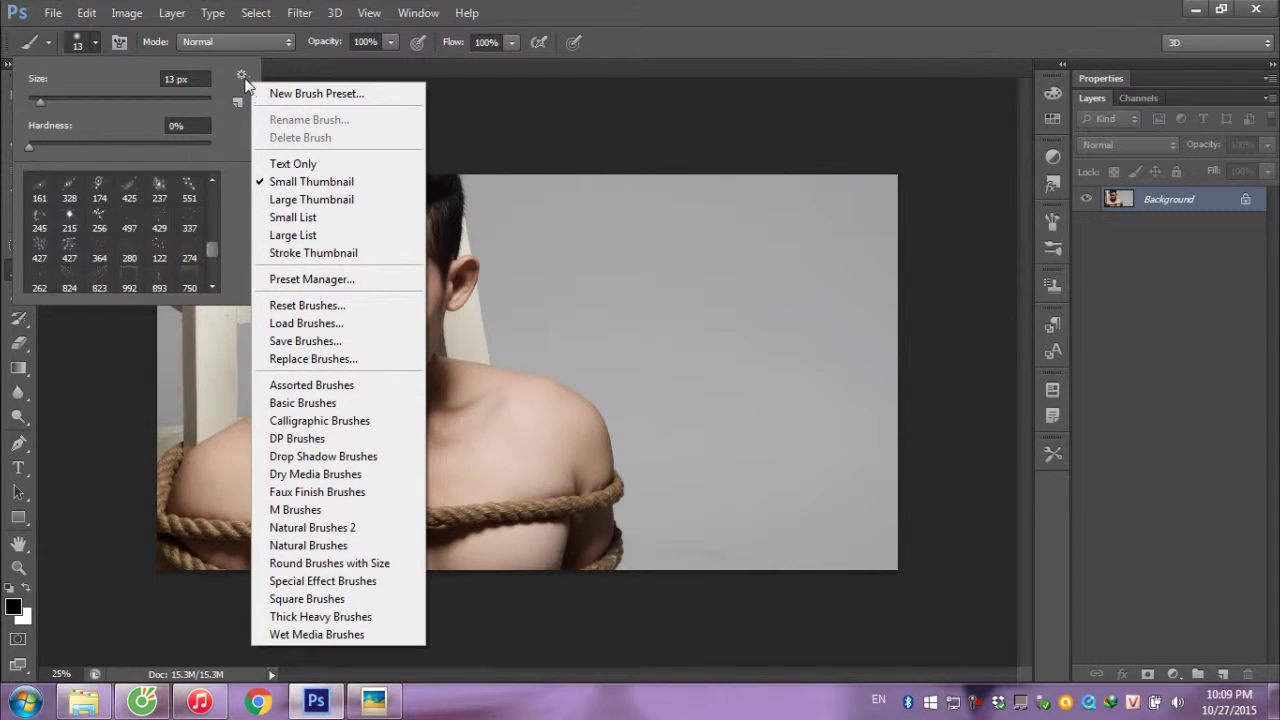
pyautogui.click(307, 323)
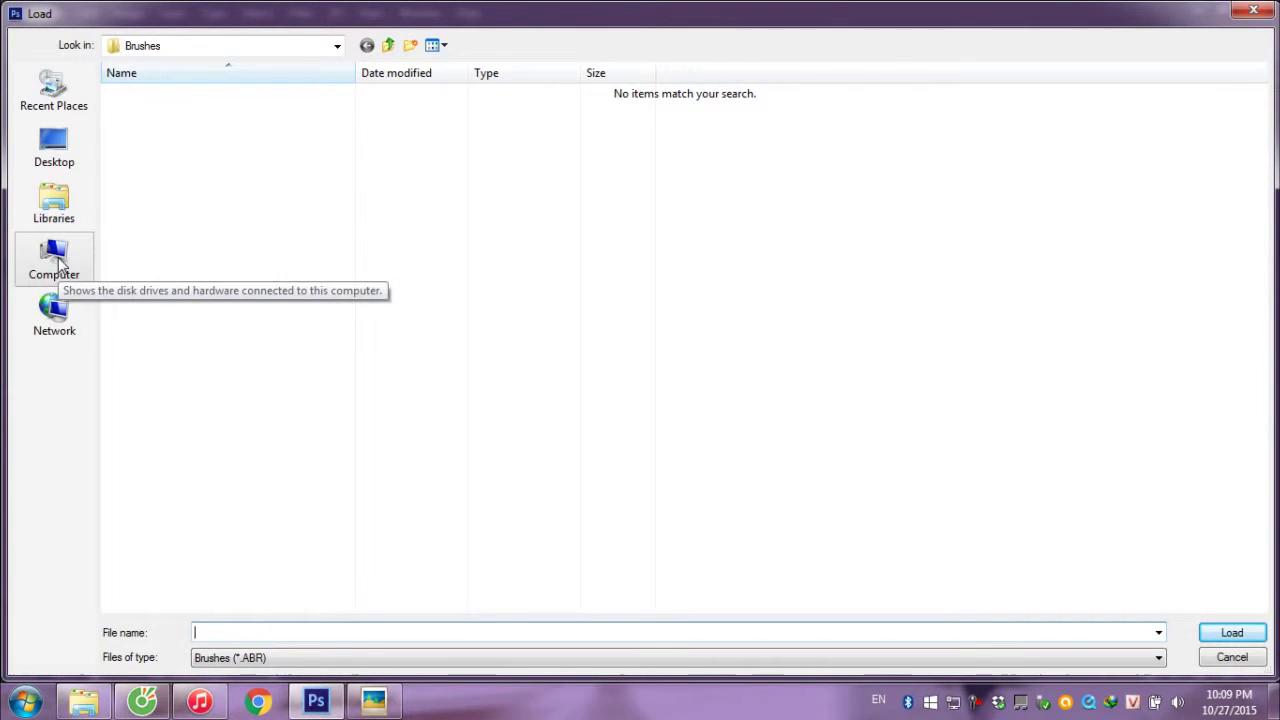
pyautogui.click(58, 282)
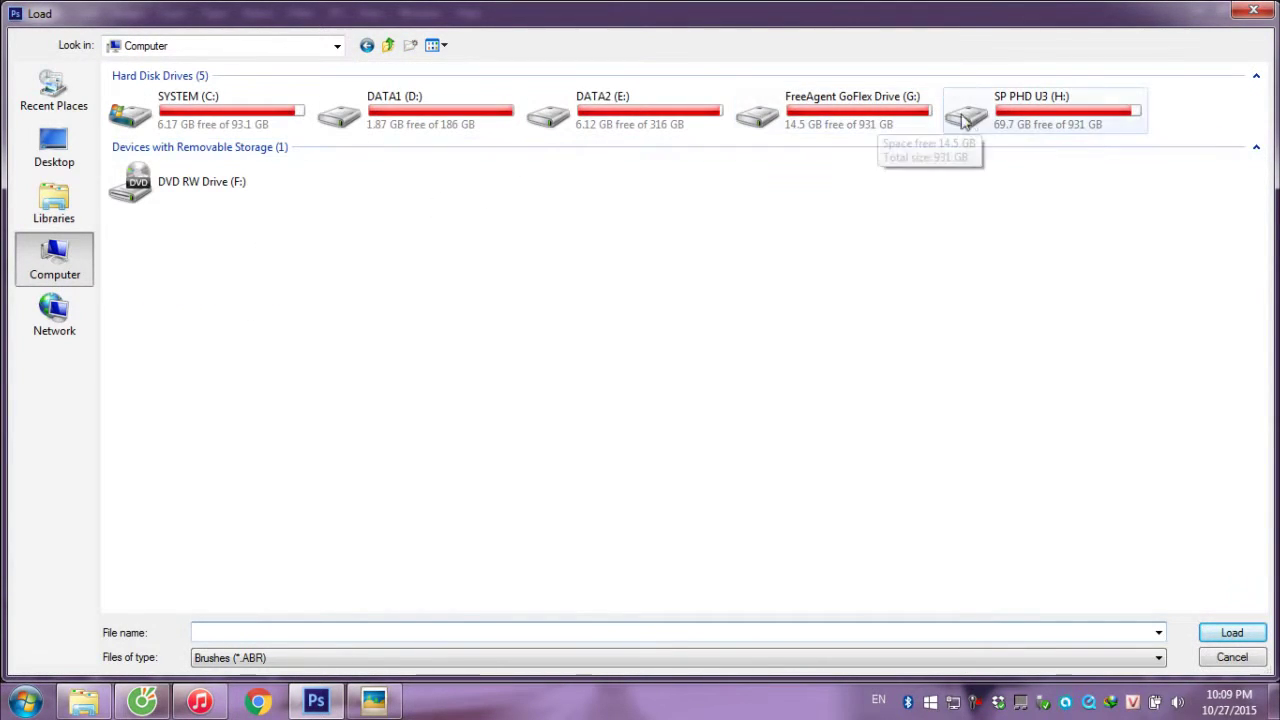
pyautogui.doubleClick(1000, 112)
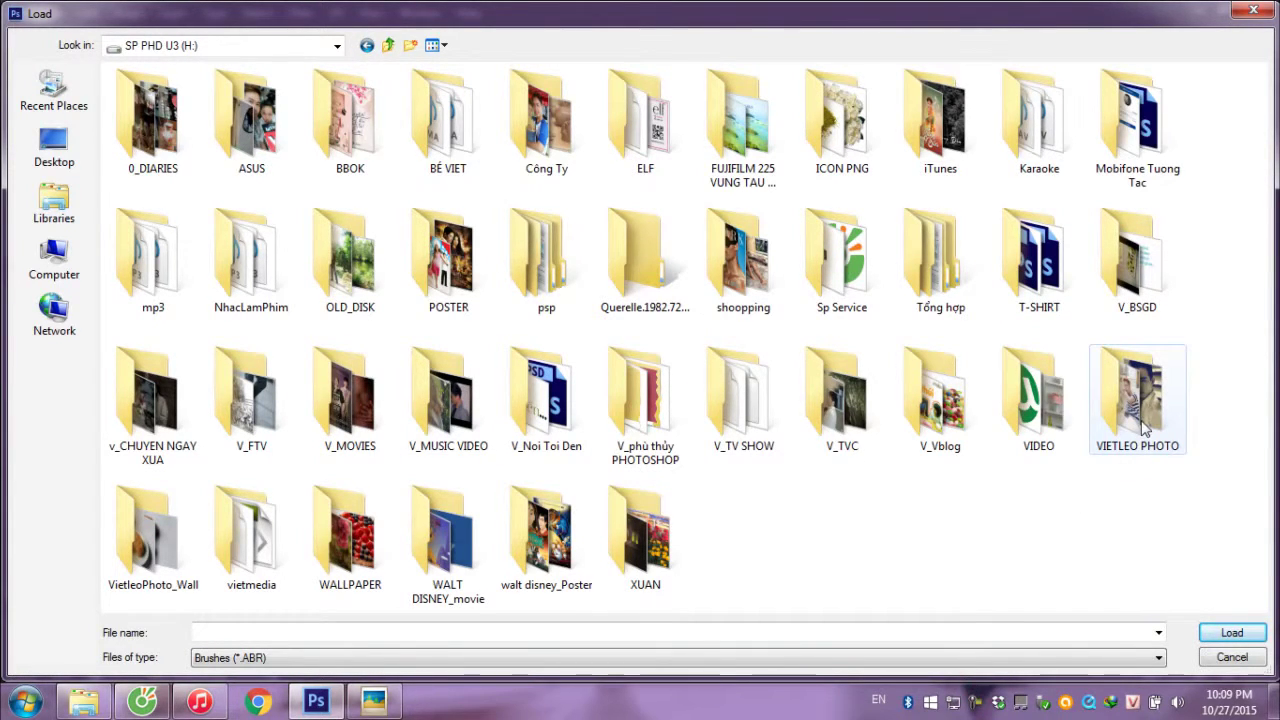
pyautogui.doubleClick(657, 411)
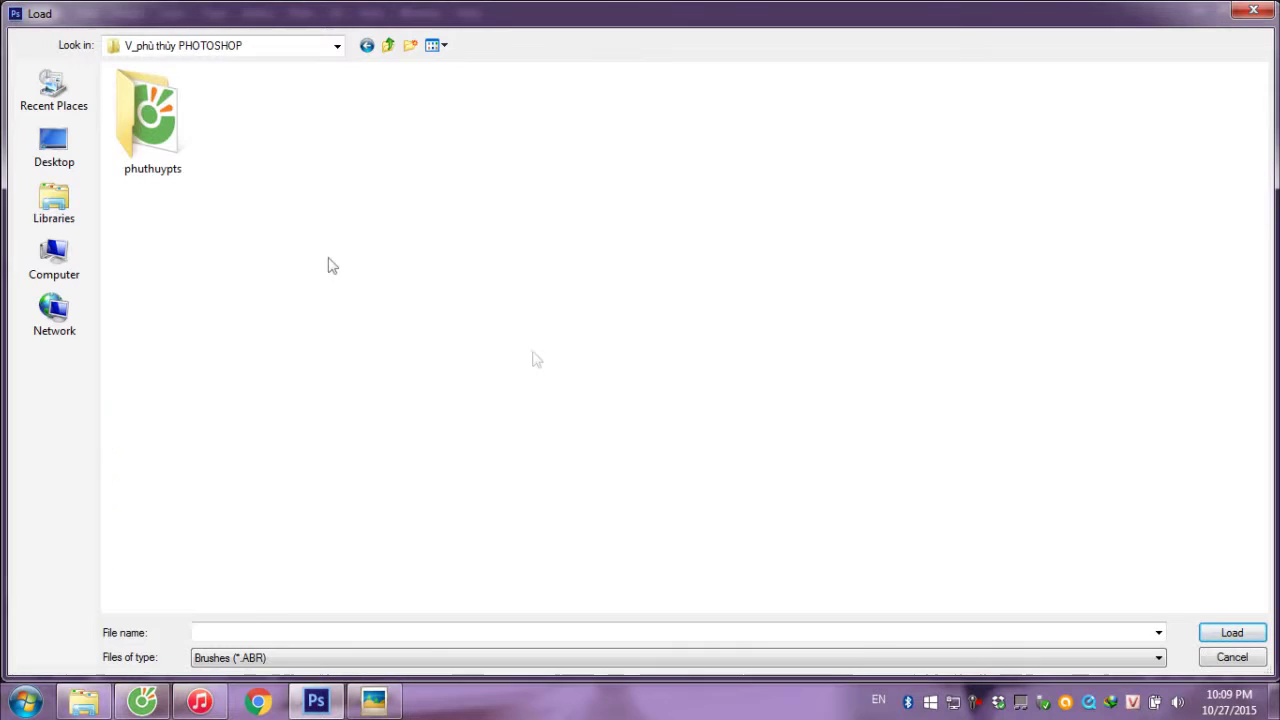
pyautogui.doubleClick(167, 172)
pyautogui.doubleClick(140, 94)
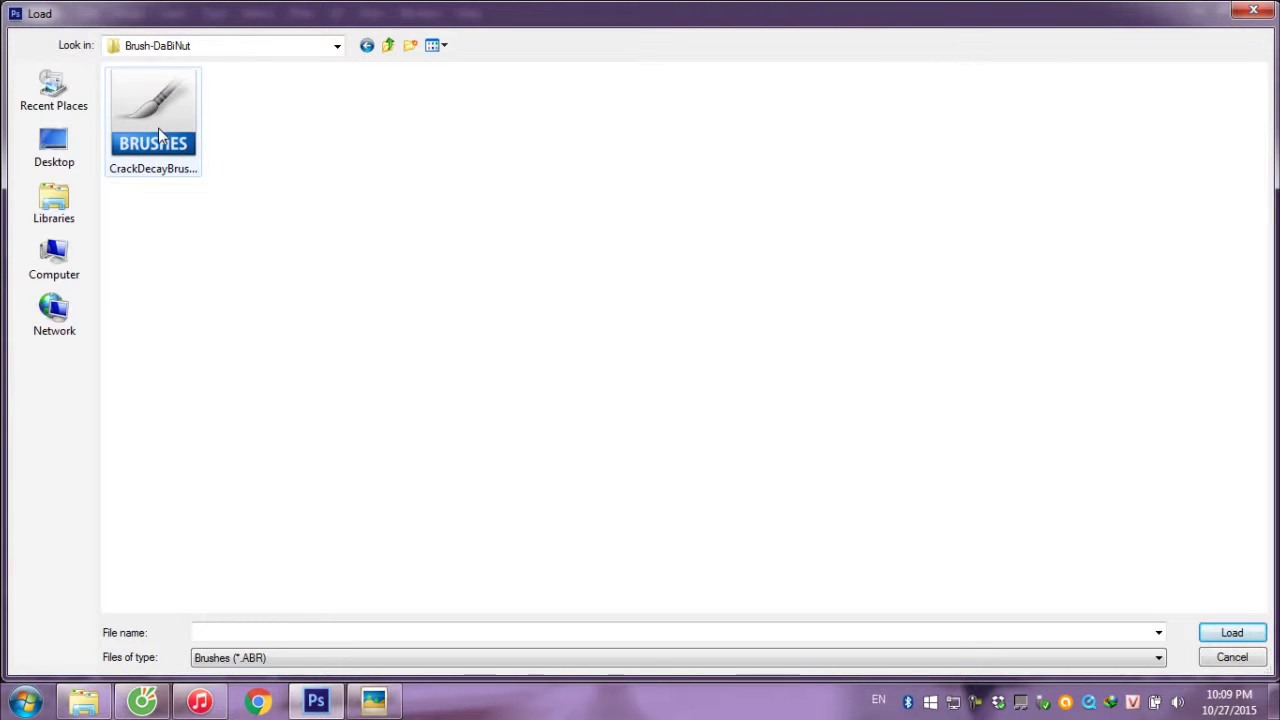
pyautogui.doubleClick(158, 127)
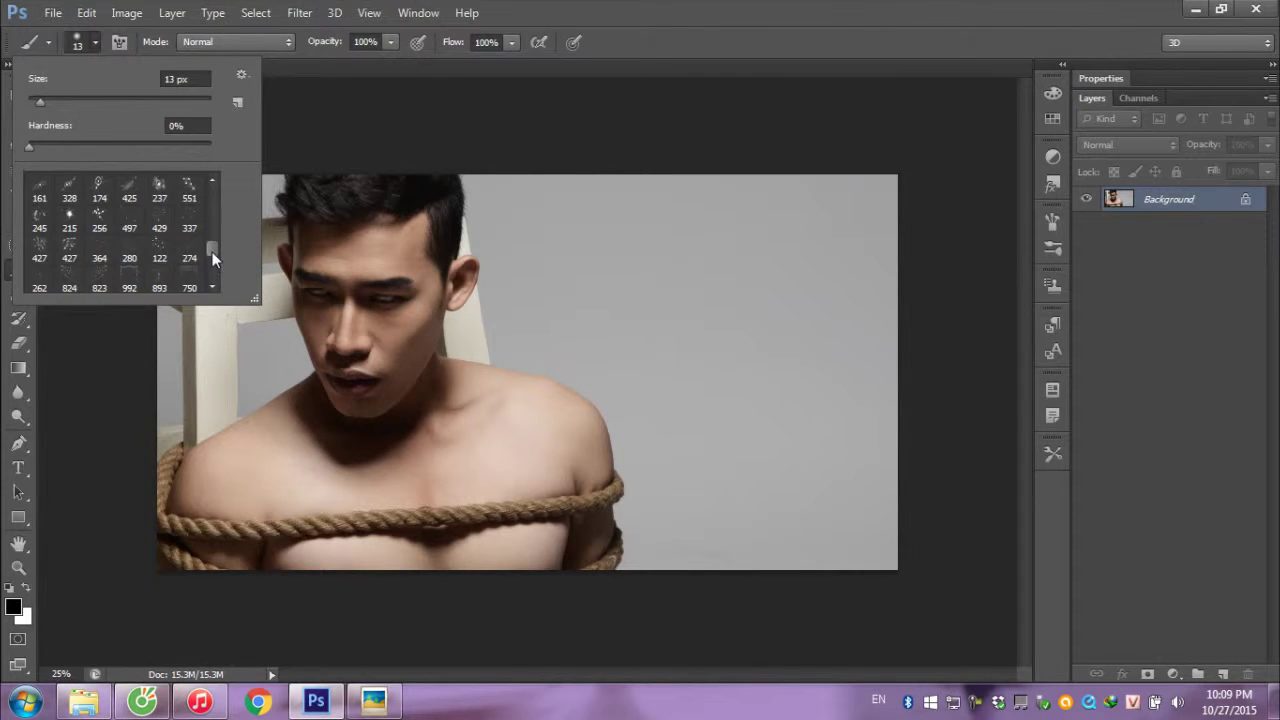
# Try the new crack presets, then stamp the 1314 crack brush beside the shoulder.
pyautogui.moveTo(212, 258); pyautogui.dragTo(217, 283)
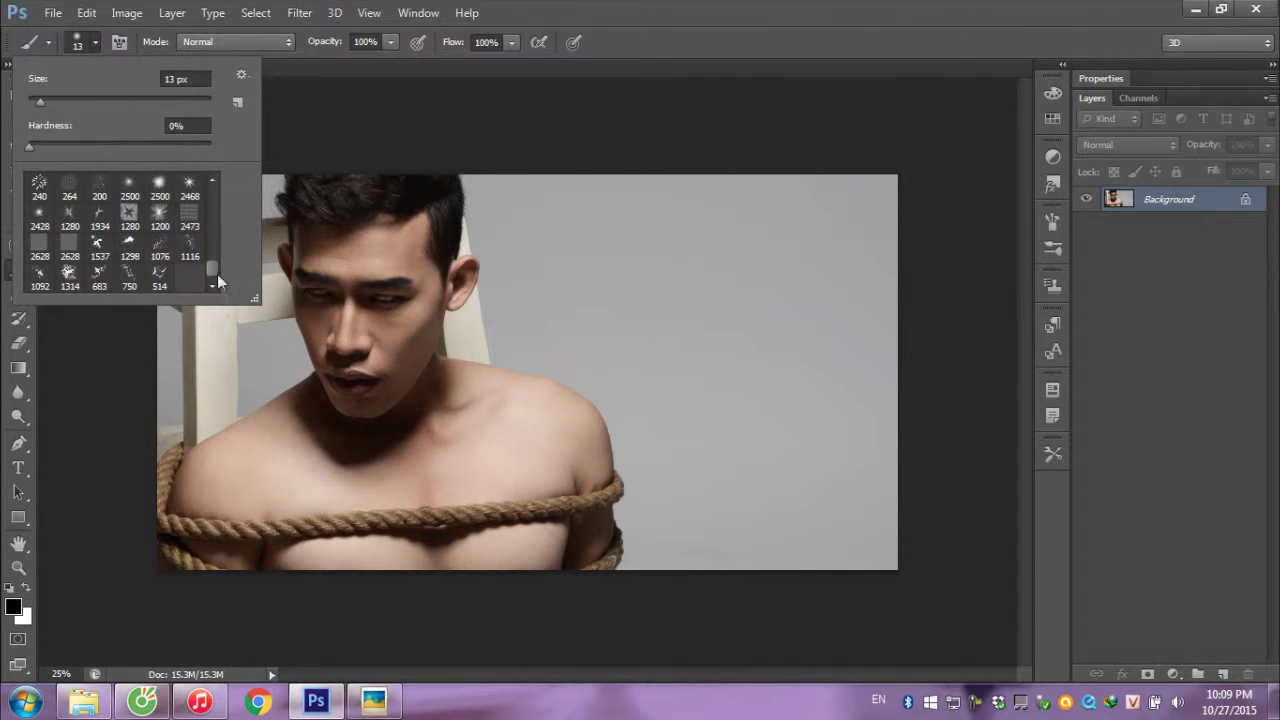
pyautogui.click(99, 245)
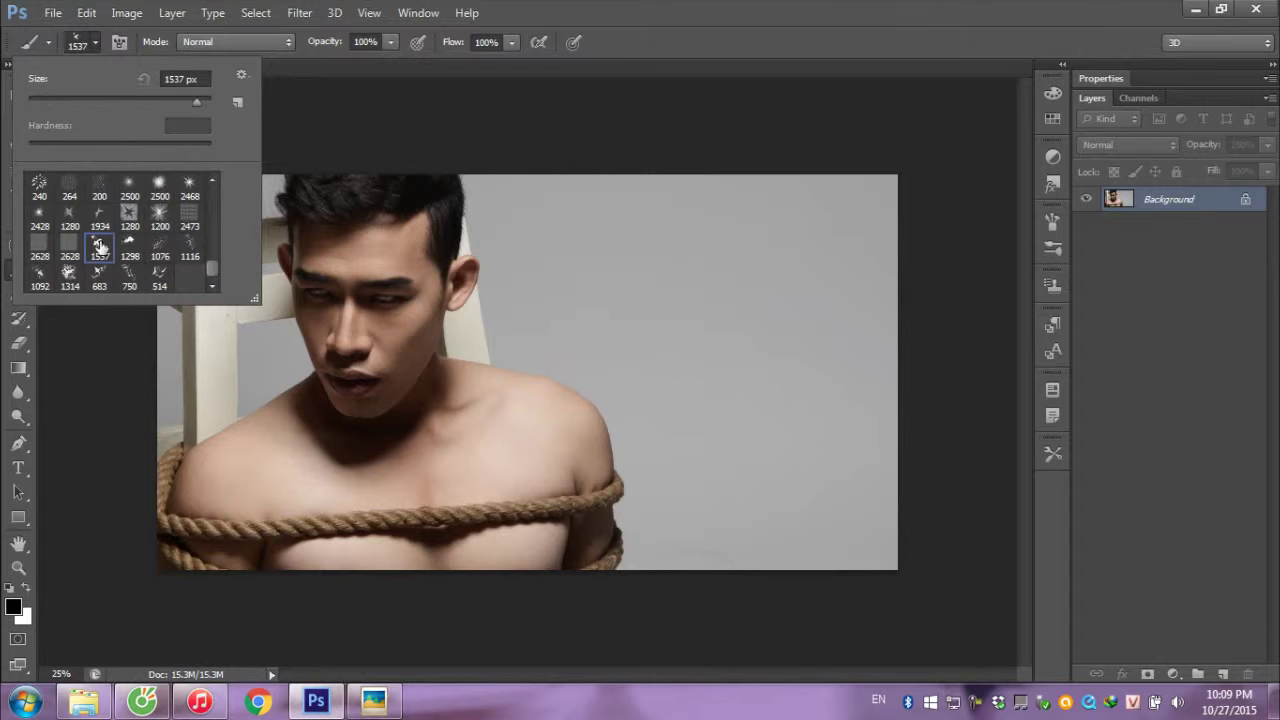
pyautogui.click(129, 245)
pyautogui.click(160, 245)
pyautogui.click(186, 252)
pyautogui.click(69, 276)
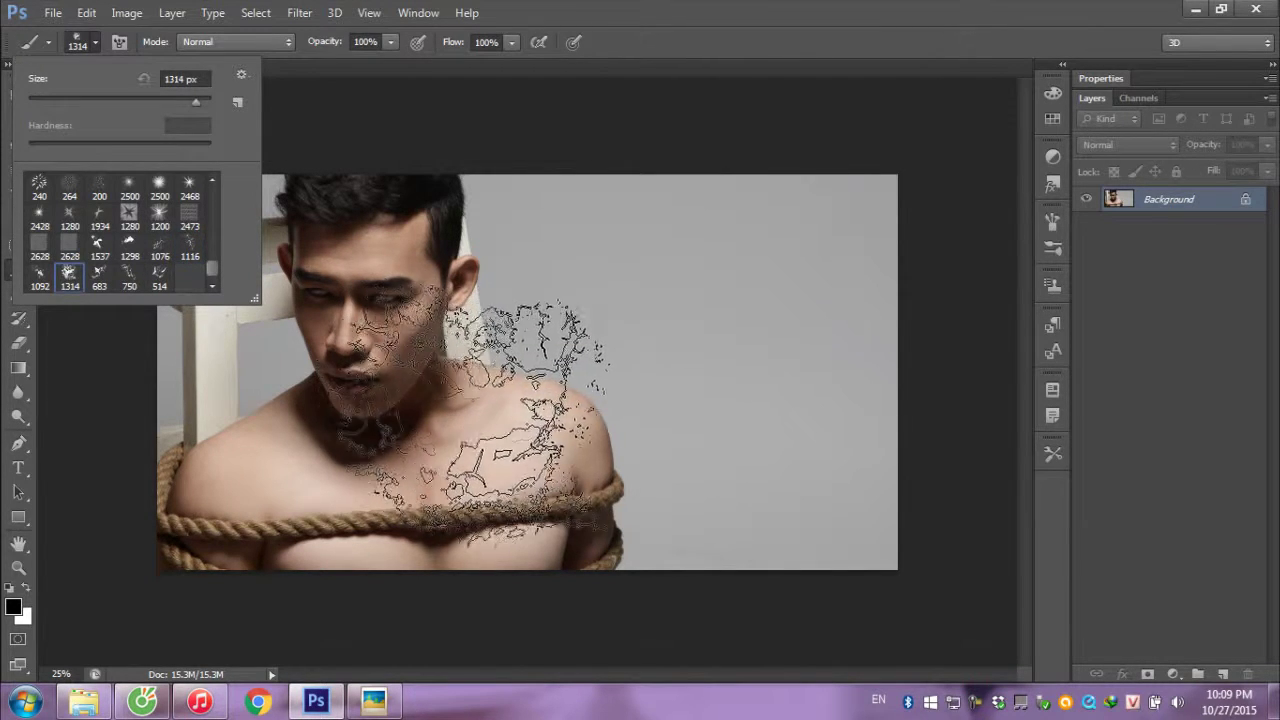
pyautogui.click(628, 357)
pyautogui.click(632, 355)
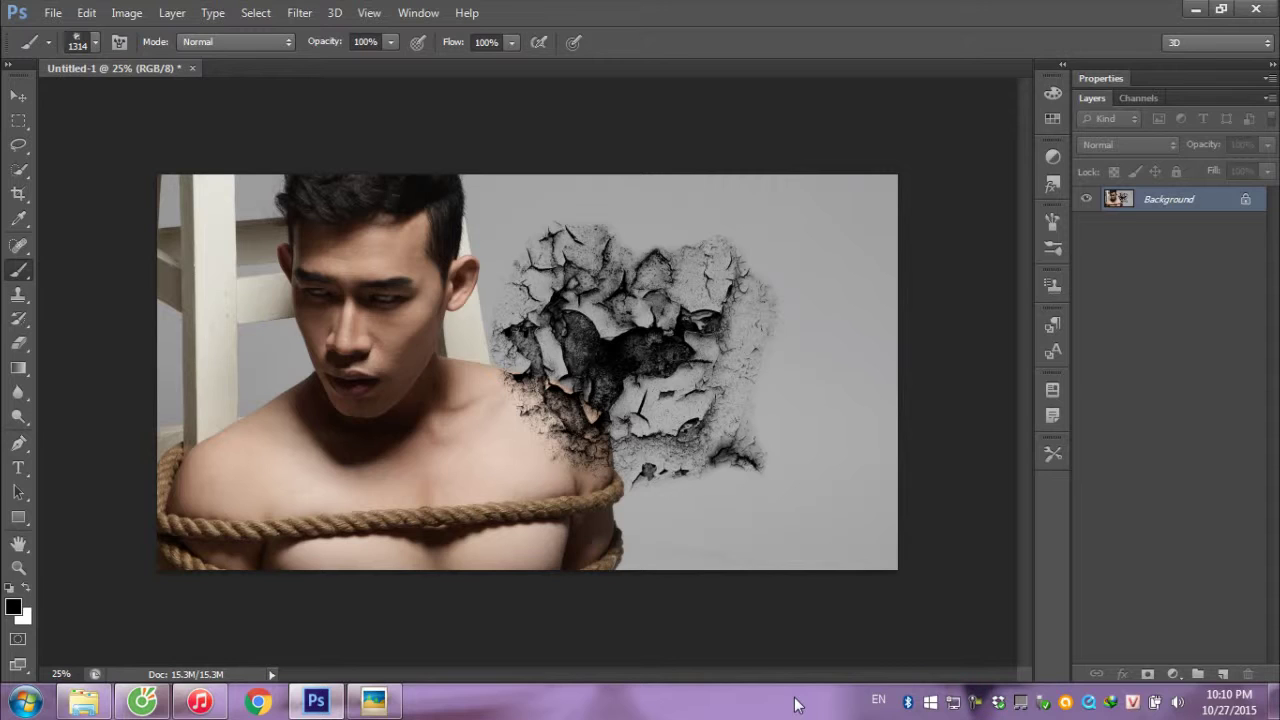
# Undo the test crack, zoom in, duplicate the photo as Layer 1, and add Layer 2.
pyautogui.hotkey('ctrl', 'z')
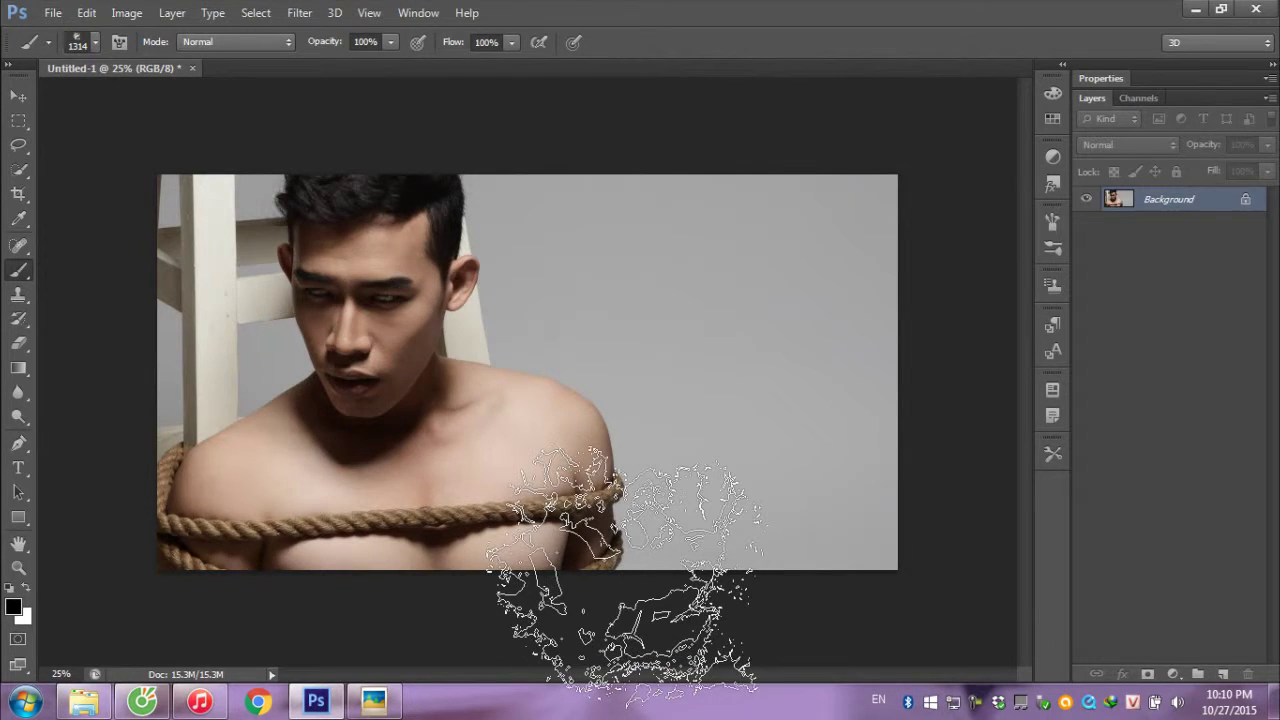
pyautogui.hotkey('ctrl', '+')
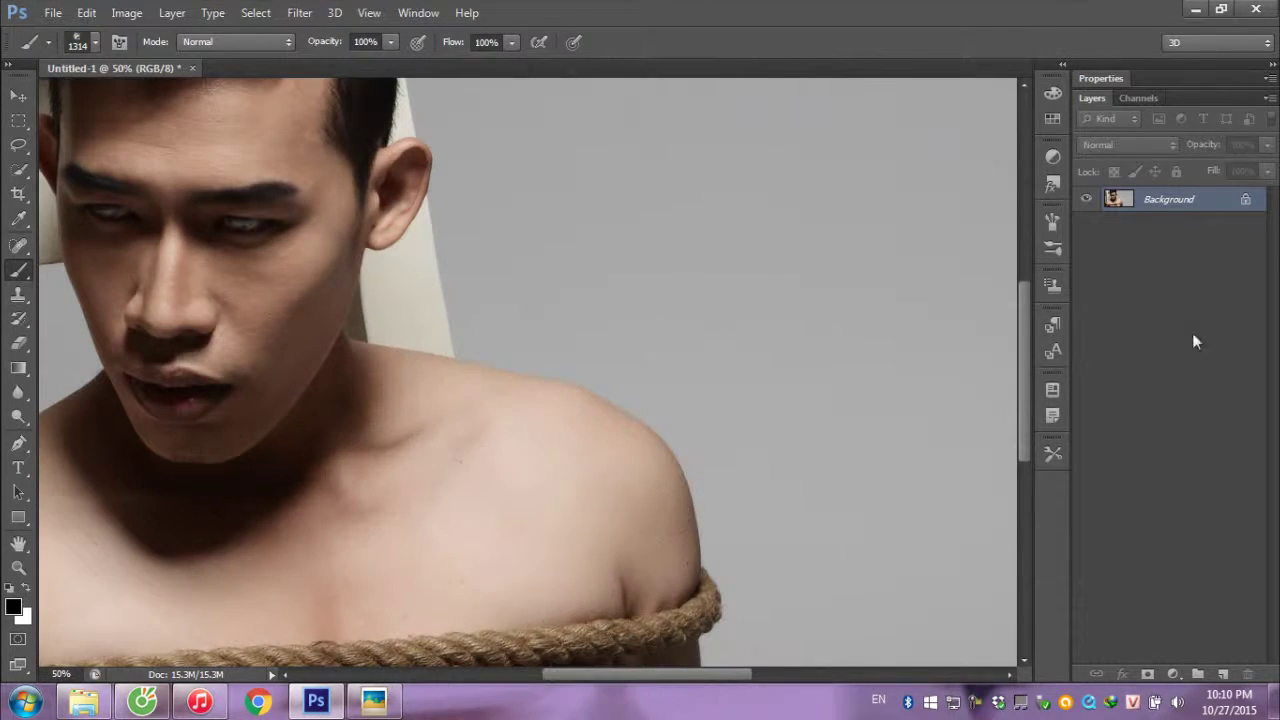
pyautogui.hotkey('ctrl', 'j')
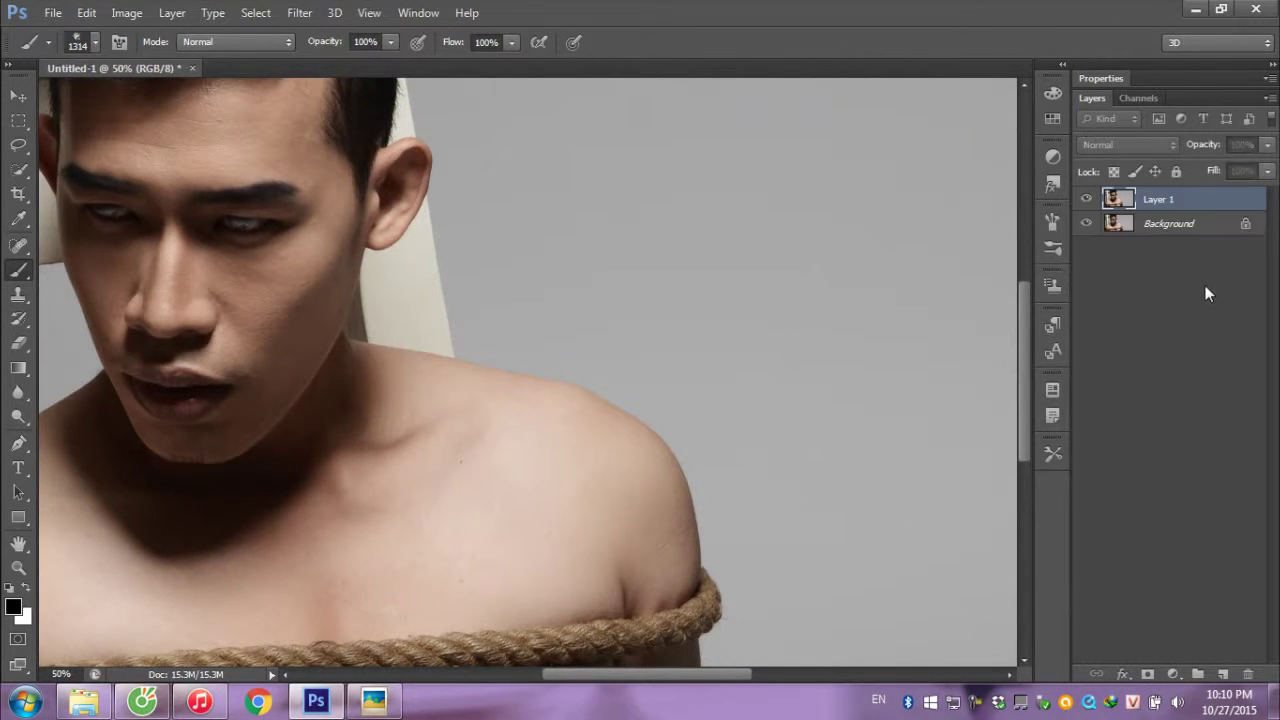
pyautogui.click(1222, 674)
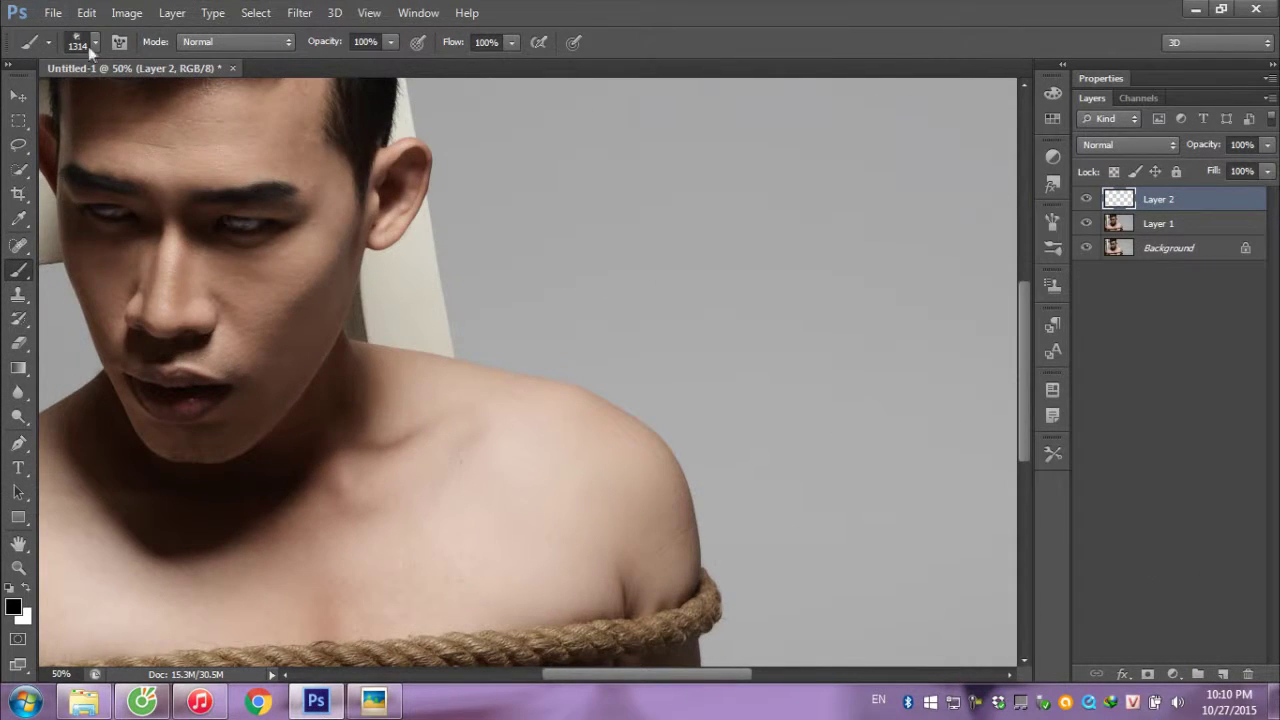
# Stamp the 1116 crack brush across the man's shoulder on Layer 2.
pyautogui.click(88, 44)
pyautogui.click(189, 247)
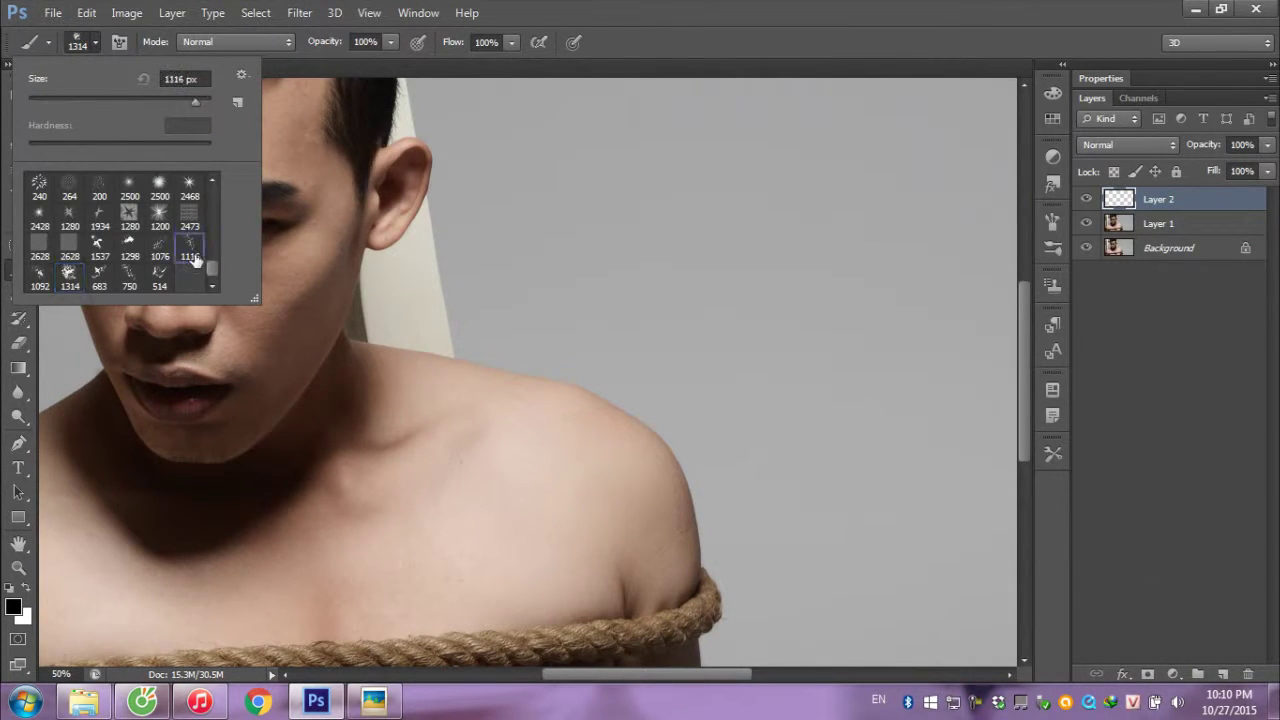
pyautogui.click(649, 3)
pyautogui.click(510, 485)
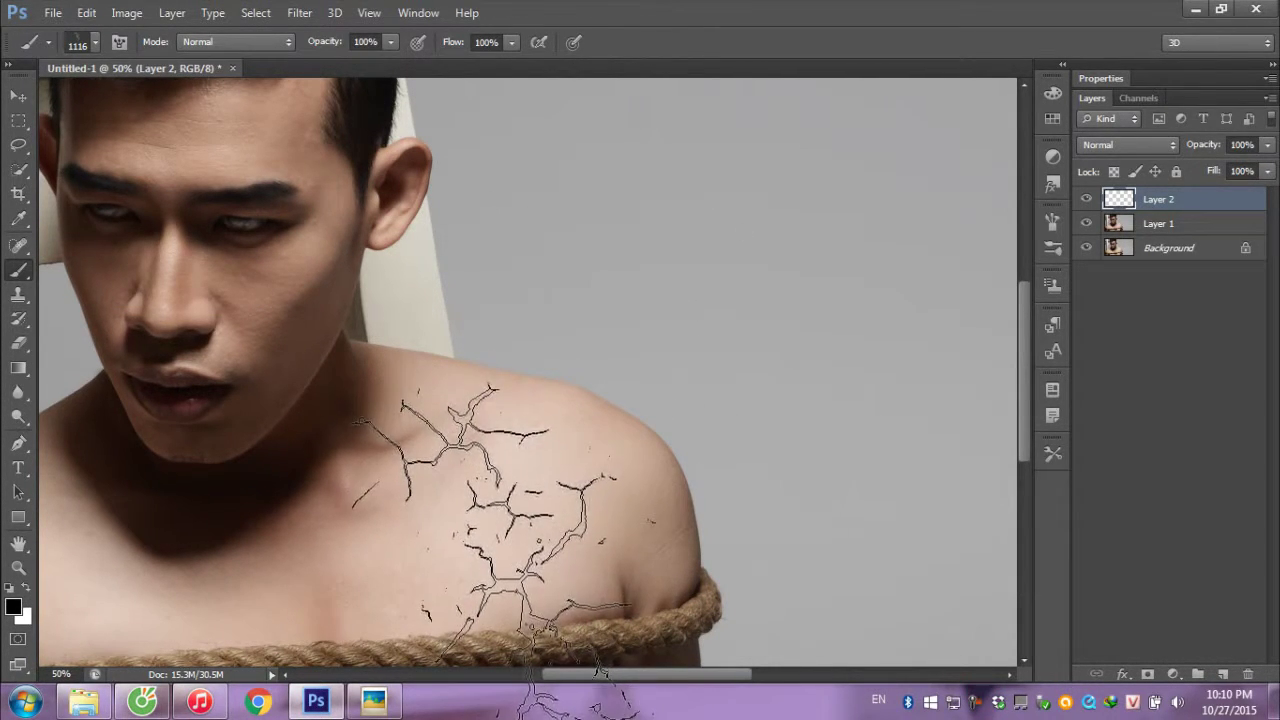
# Replace the black stamp with a red crack (value 200) across shoulder and chest.
pyautogui.hotkey('ctrl', 'z')
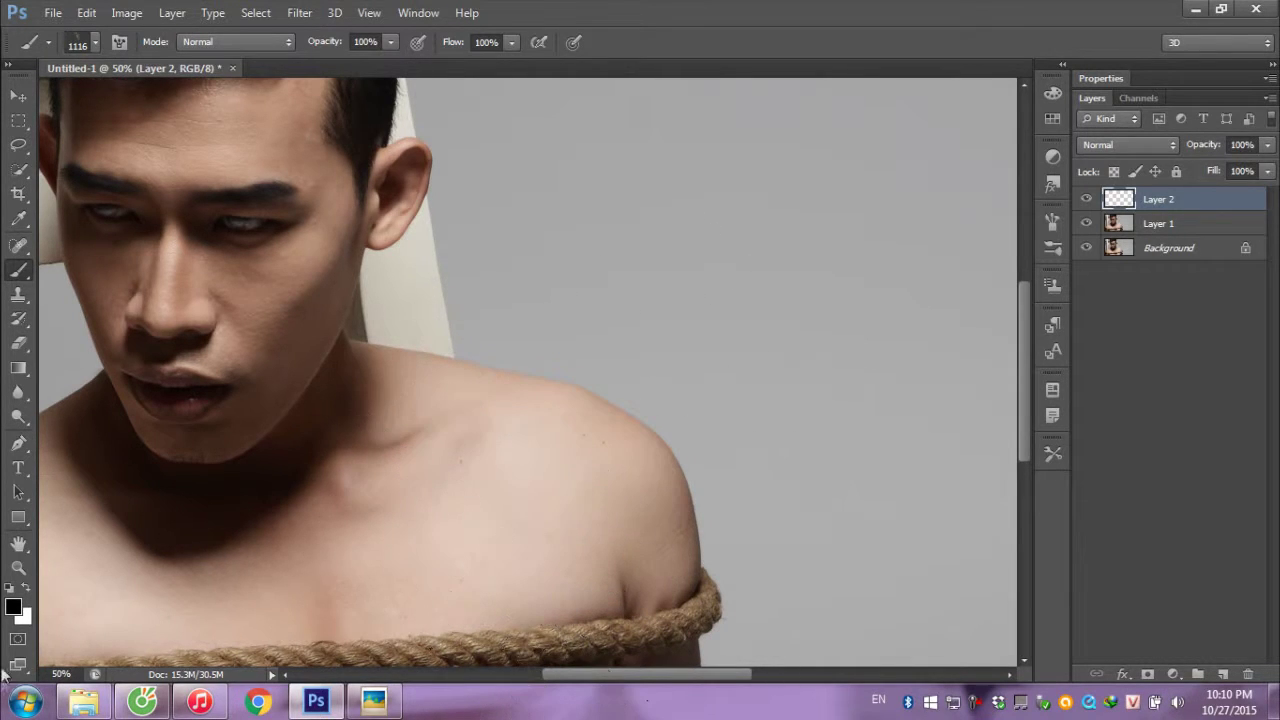
pyautogui.click(13, 607)
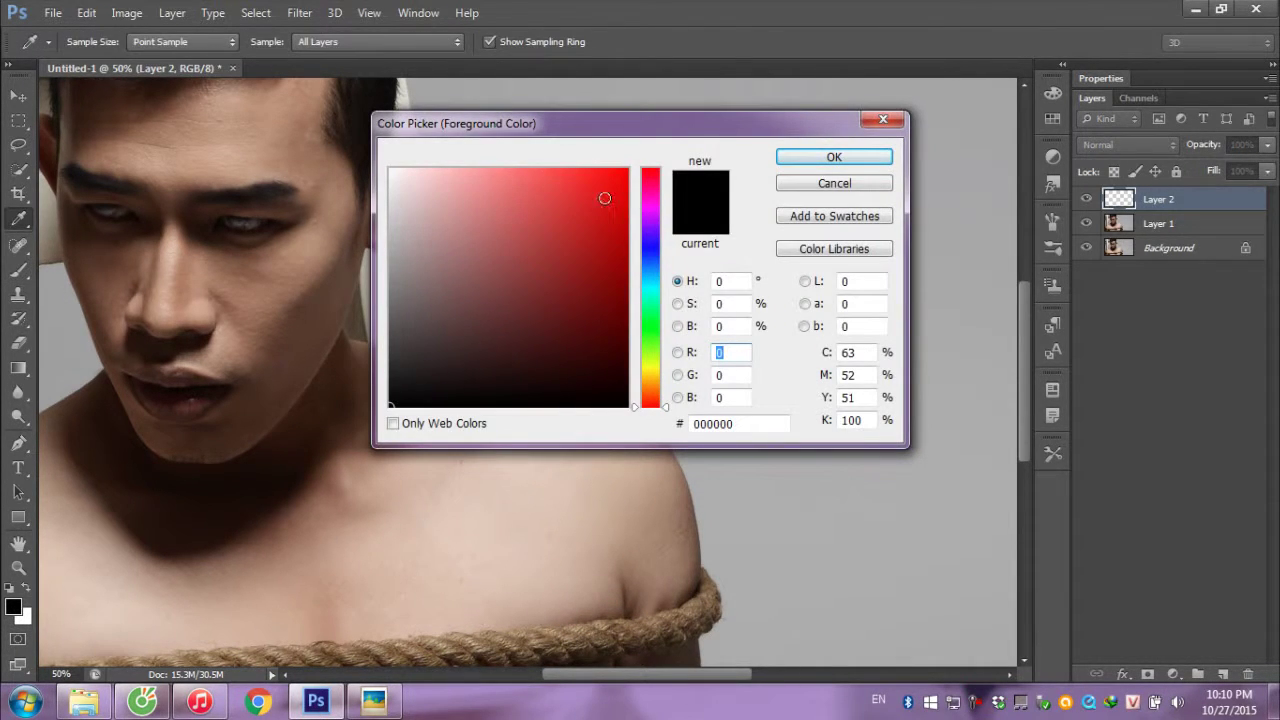
pyautogui.click(612, 205)
pyautogui.write('200')
pyautogui.click(798, 160)
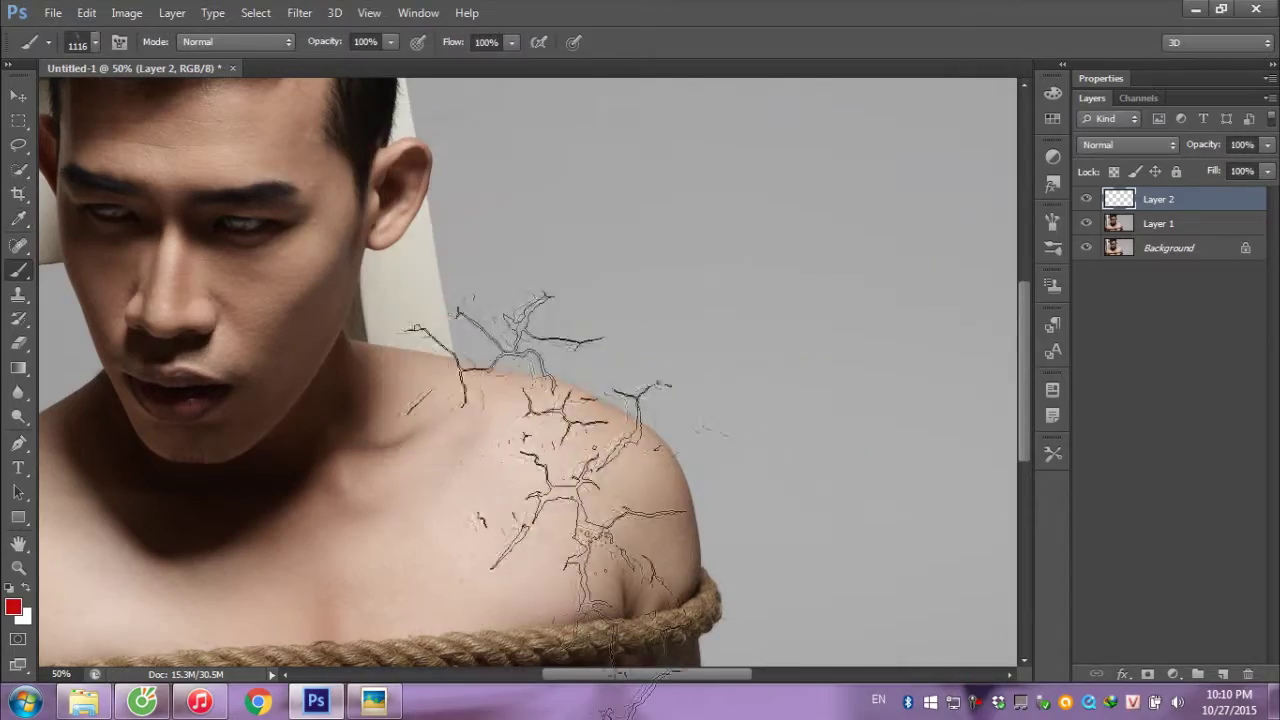
pyautogui.click(490, 600)
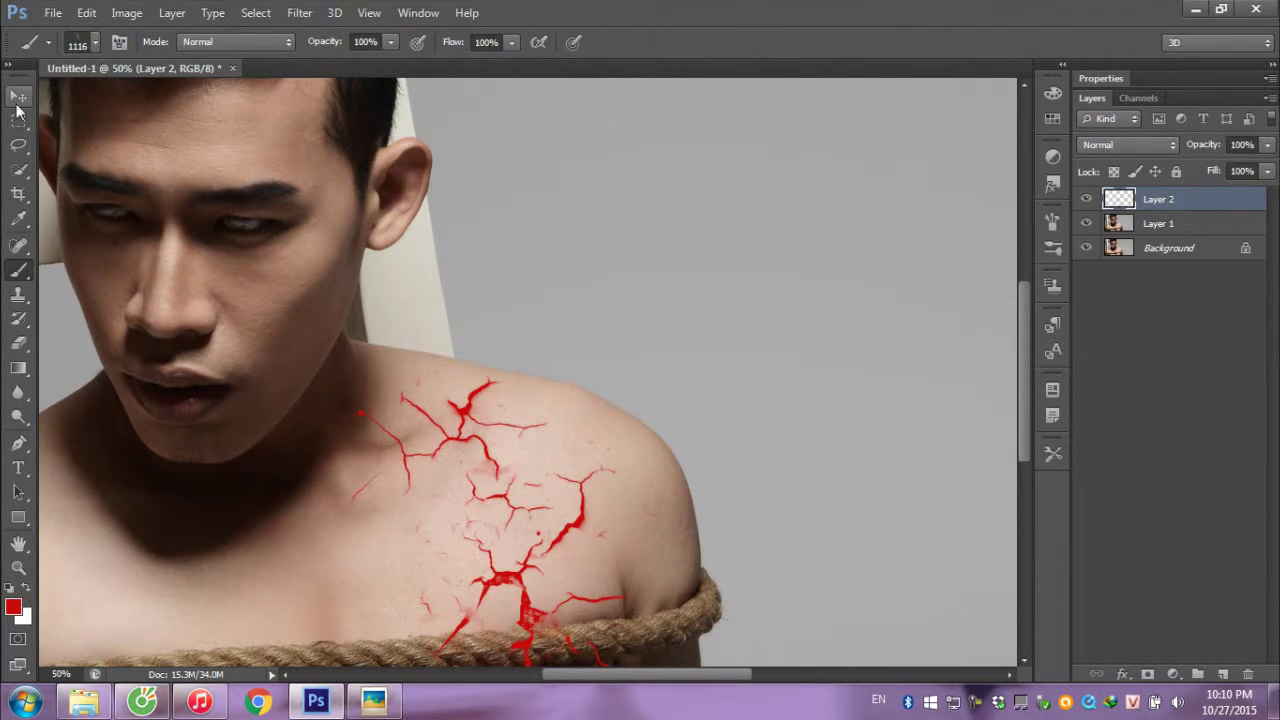
pyautogui.click(18, 96)
# Open Layer 2's blending options and move the Layer Style window off the cracks.
pyautogui.rightClick(1148, 200)
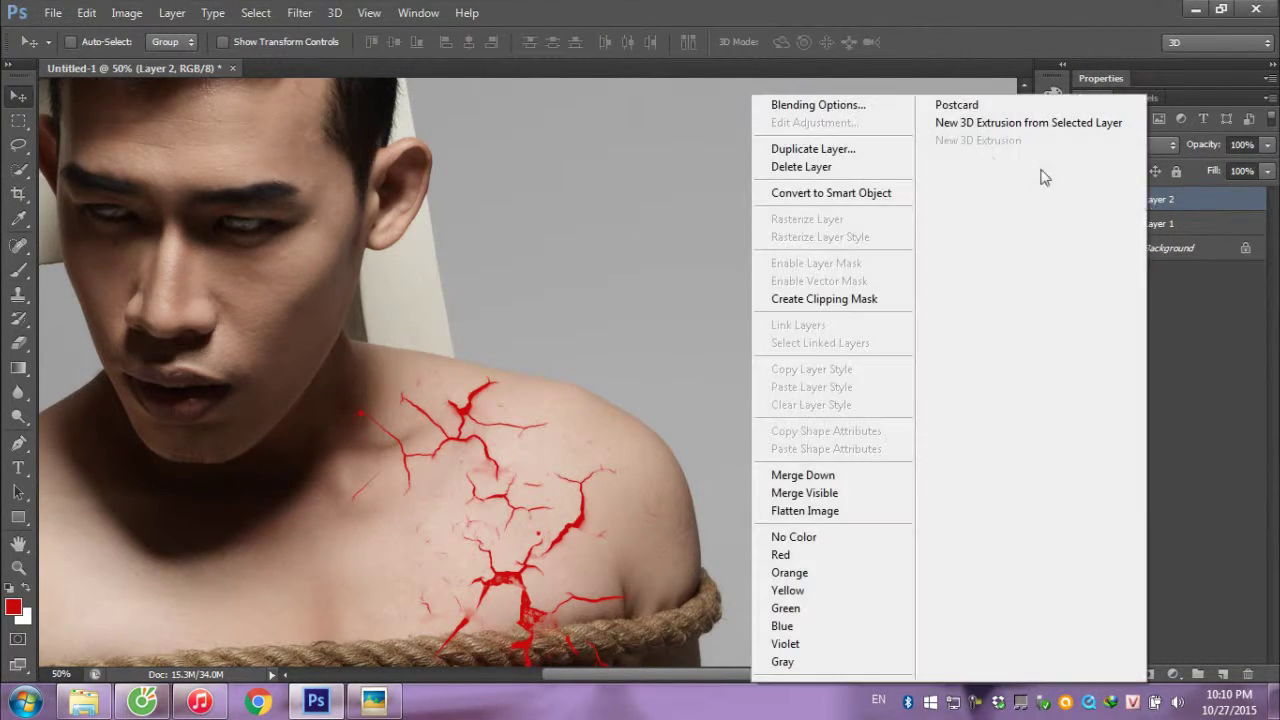
pyautogui.click(1190, 207)
pyautogui.rightClick(1197, 201)
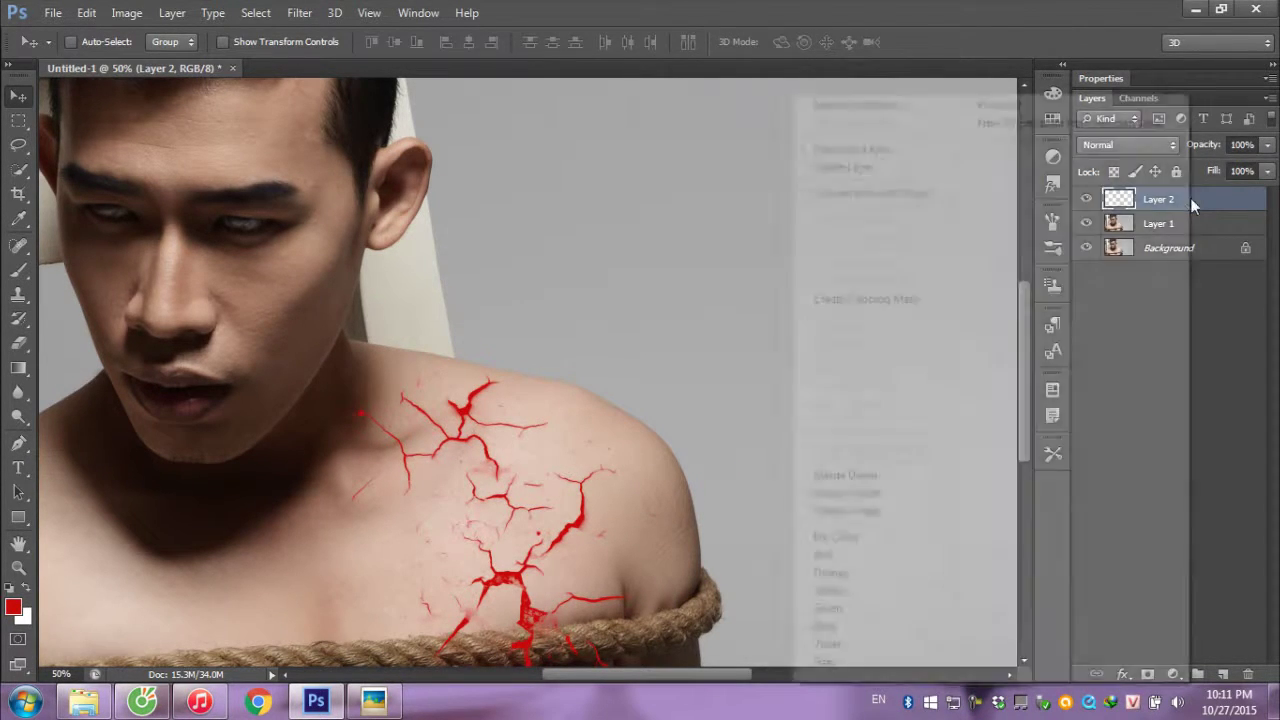
pyautogui.click(884, 107)
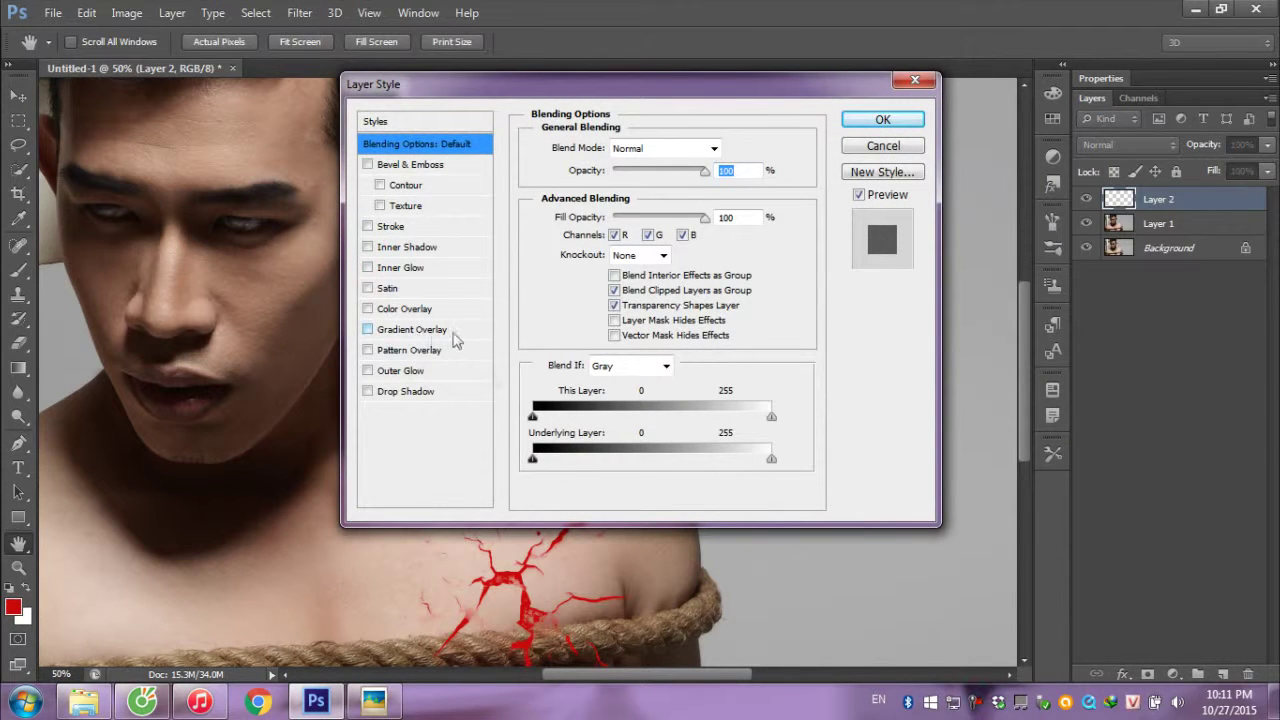
pyautogui.moveTo(580, 86); pyautogui.dragTo(926, 76)
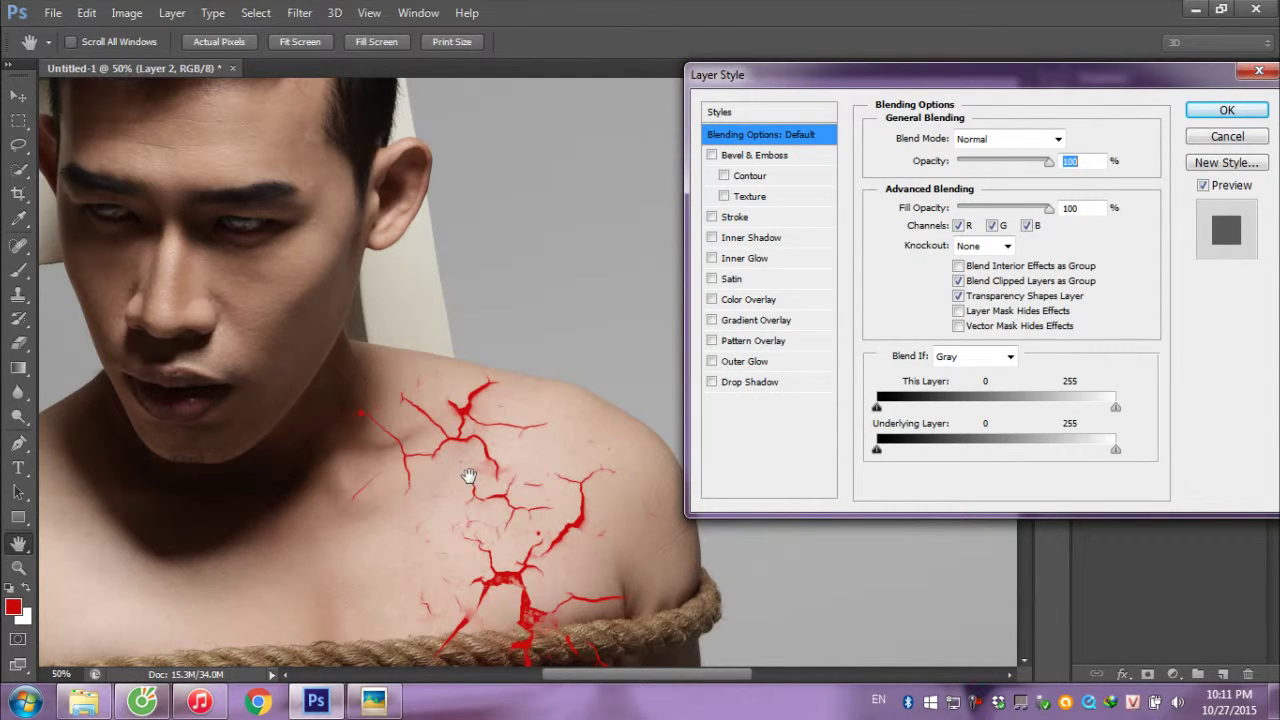
# Add an Inner Shadow to the cracks with size 25 and 100% opacity.
pyautogui.click(711, 238)
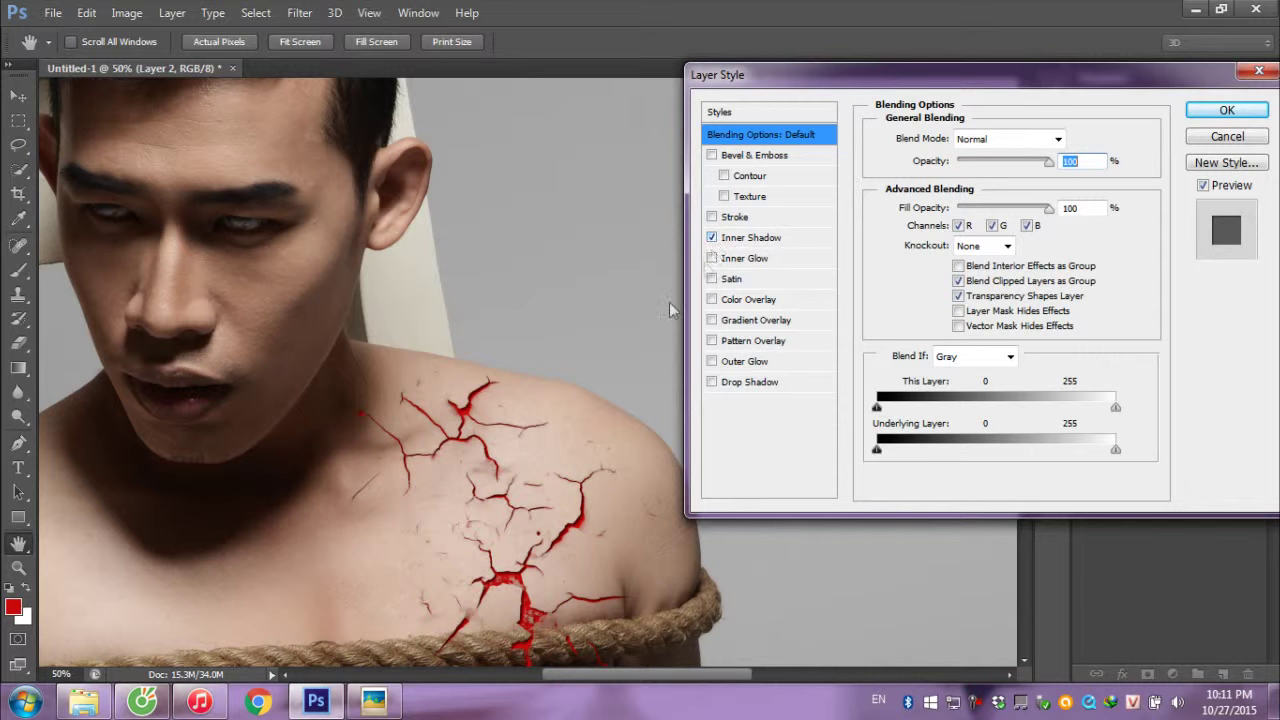
pyautogui.keyDown('ctrl'); pyautogui.click(508, 555); pyautogui.keyUp('ctrl')
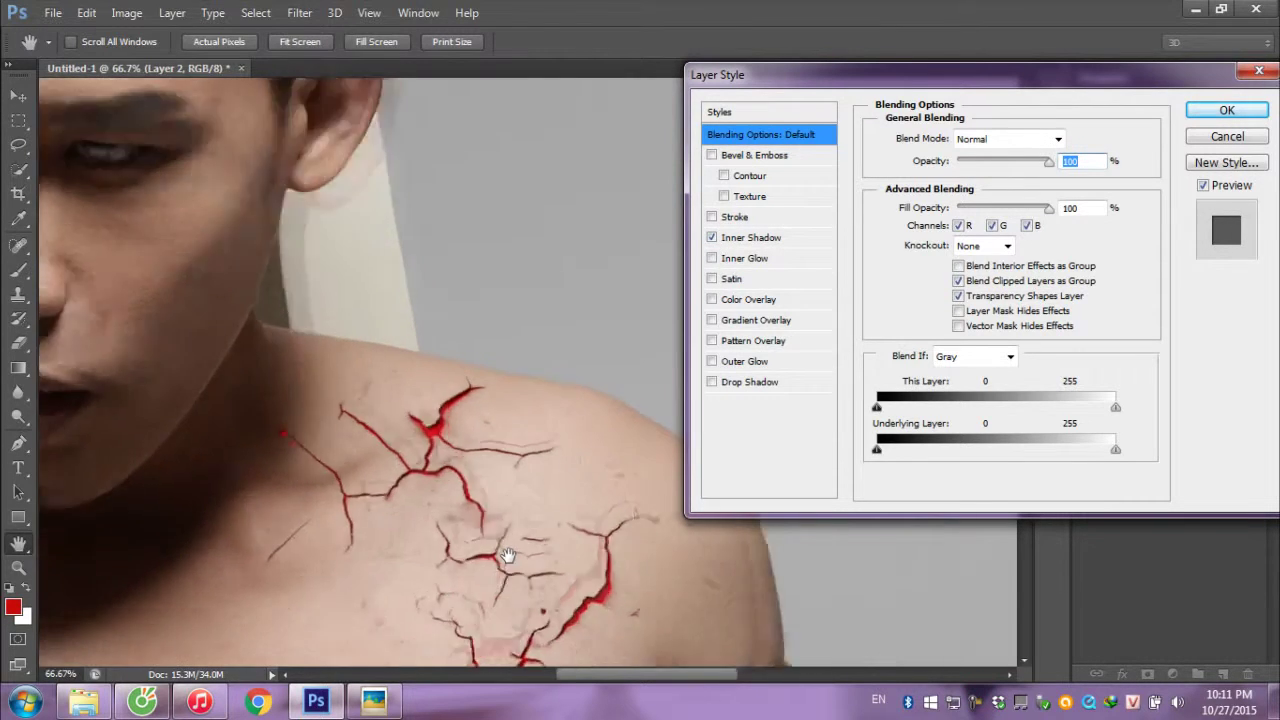
pyautogui.moveTo(508, 534); pyautogui.dragTo(650, 250)
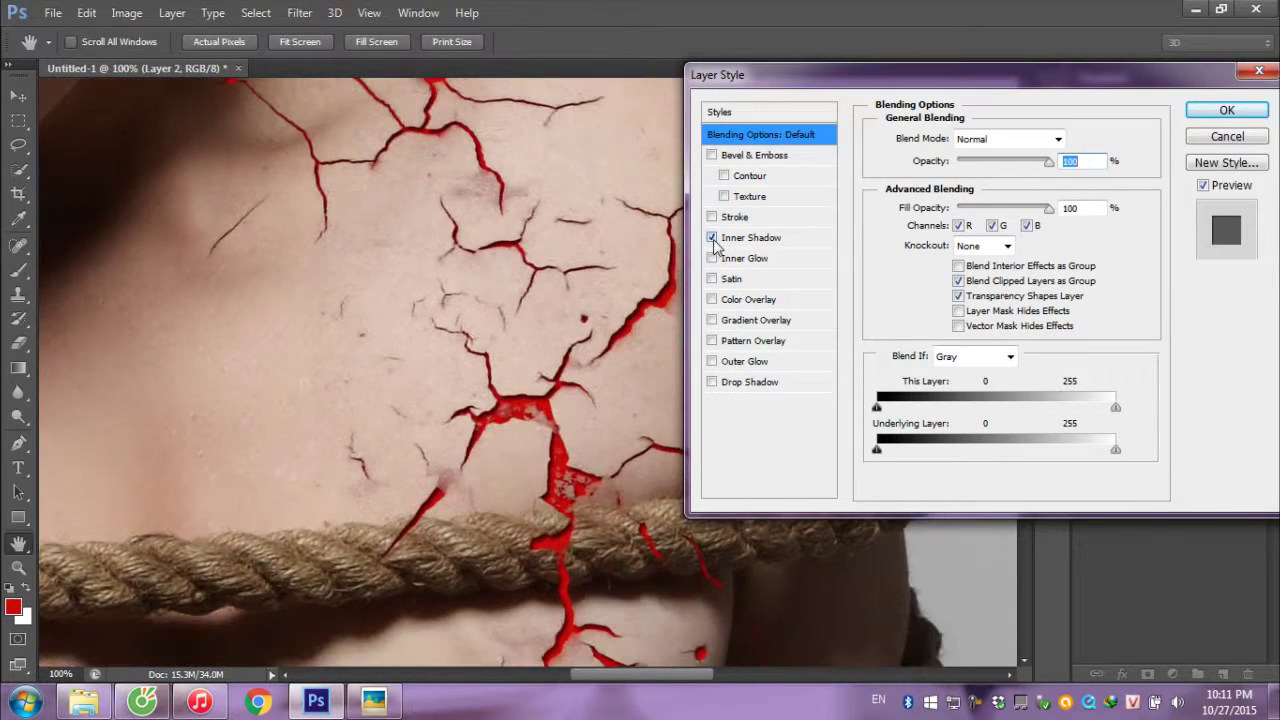
pyautogui.click(711, 238)
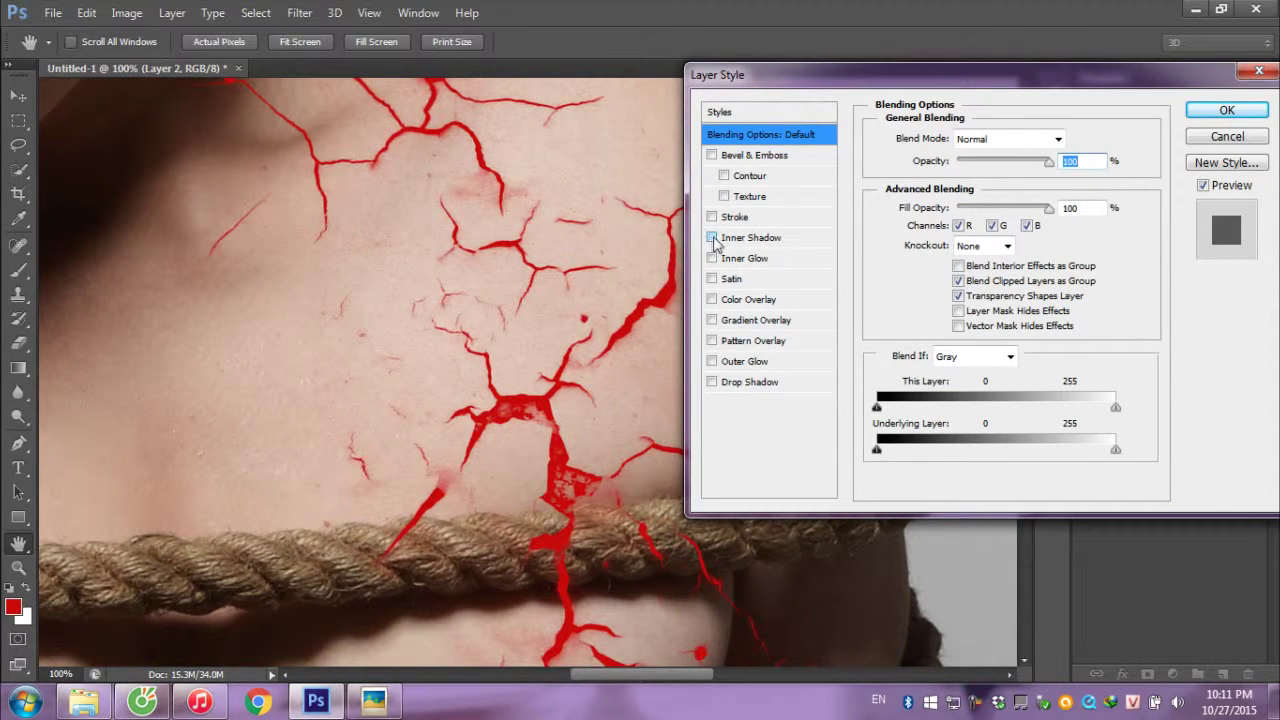
pyautogui.click(711, 238)
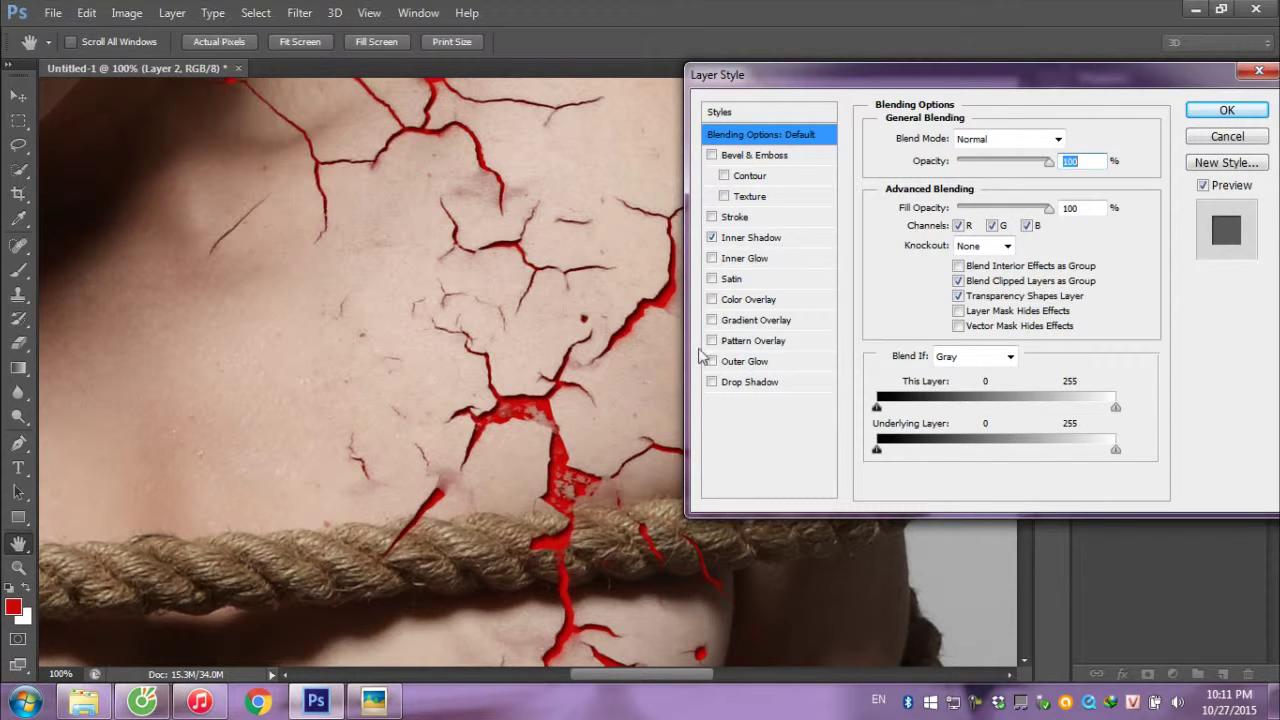
pyautogui.click(758, 239)
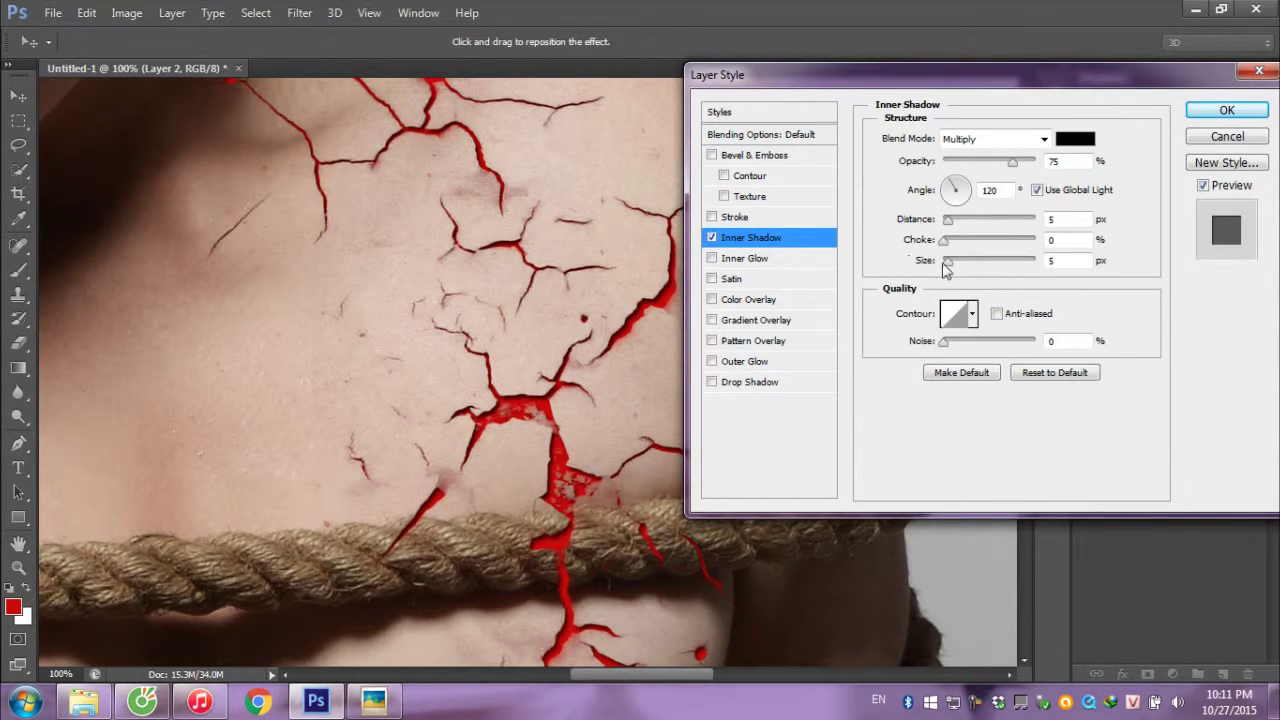
pyautogui.moveTo(948, 262); pyautogui.dragTo(957, 264)
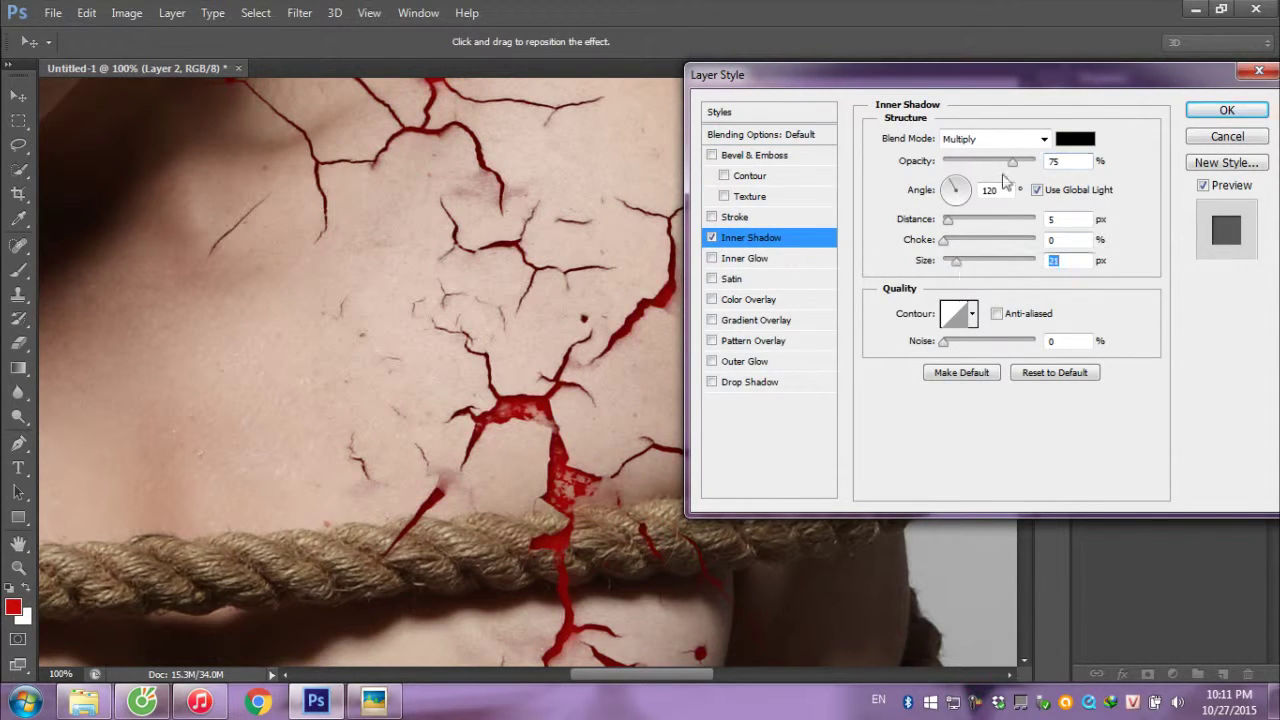
pyautogui.moveTo(1012, 161); pyautogui.dragTo(1036, 162)
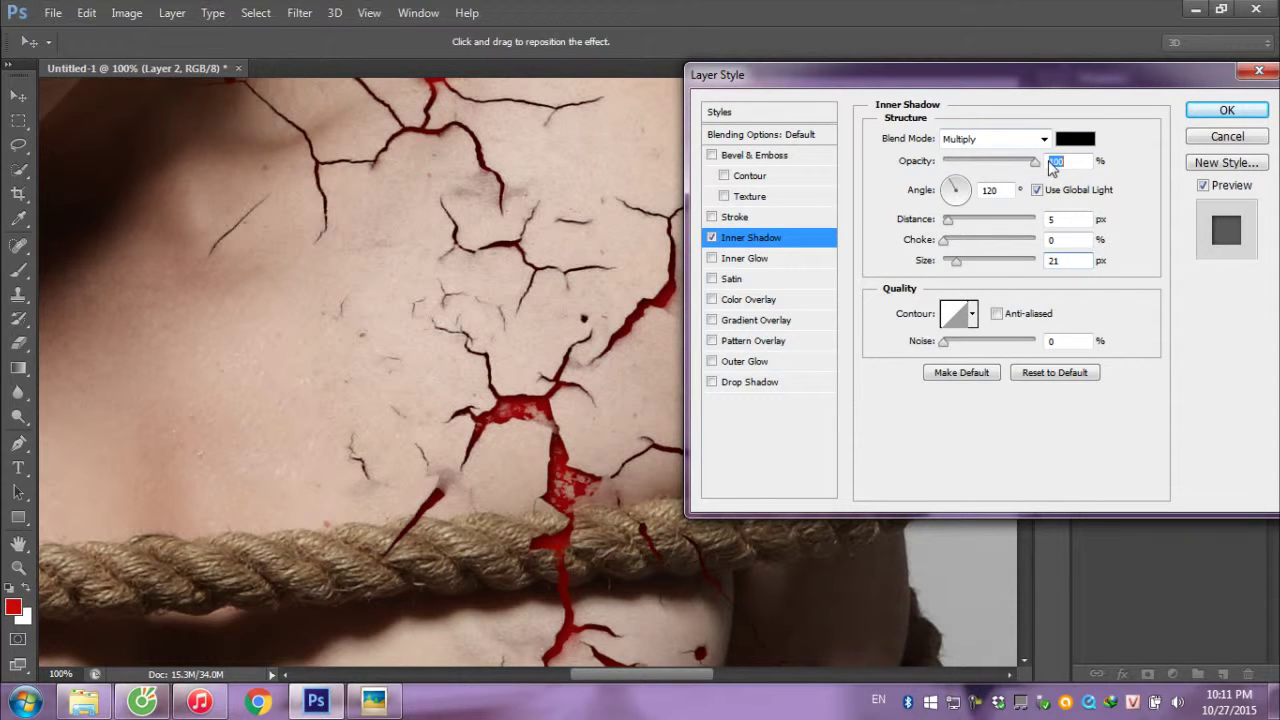
pyautogui.click(1200, 112)
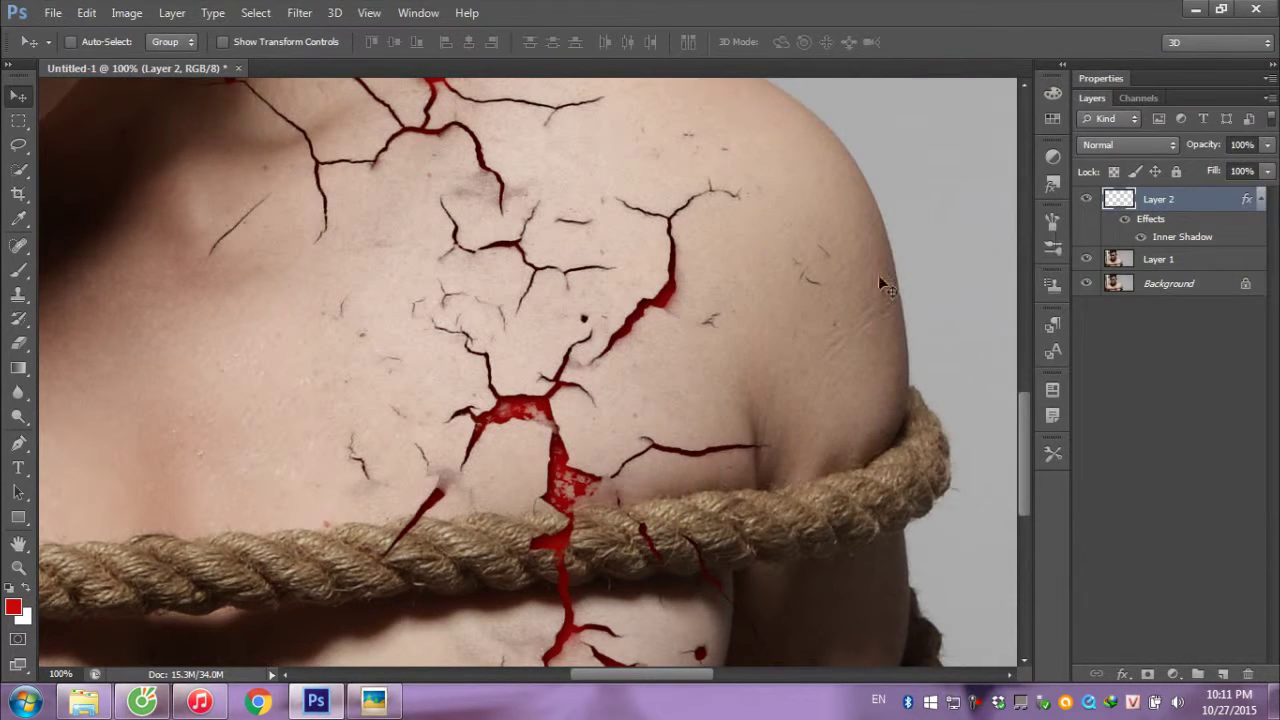
pyautogui.scroll(3, 660, 290)
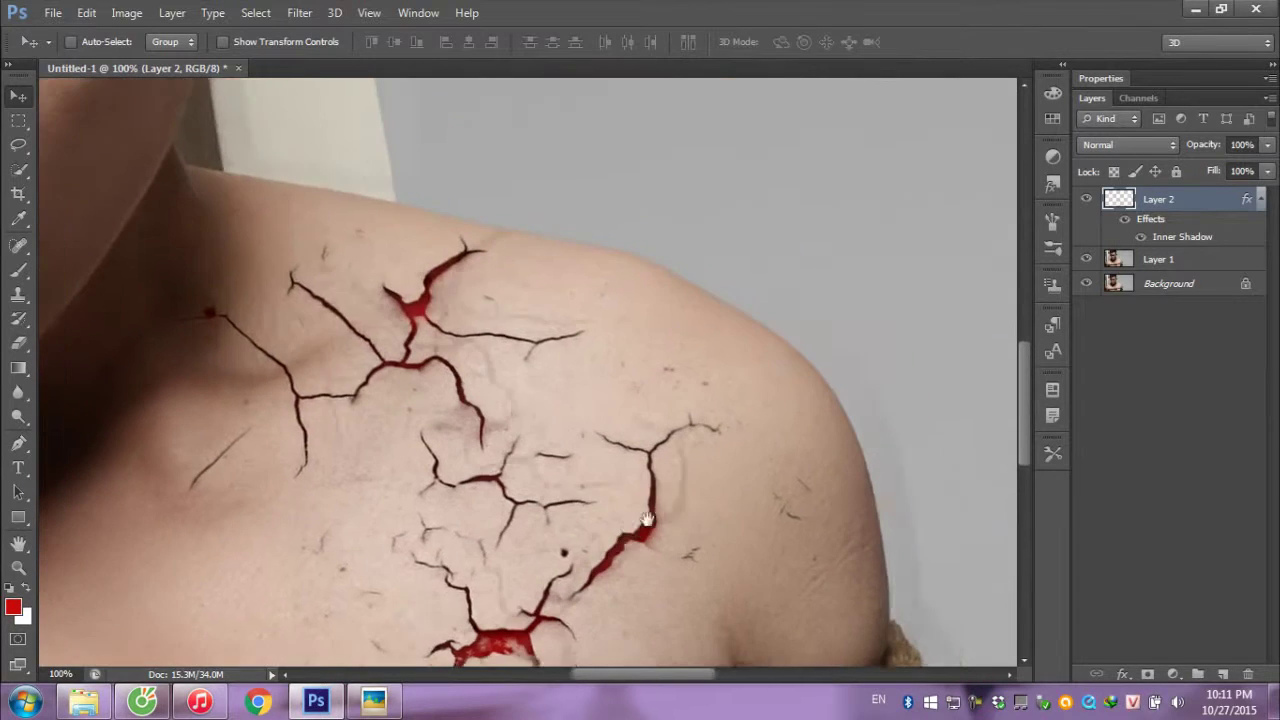
pyautogui.moveTo(592, 503)
pyautogui.mouseDown()
pyautogui.moveTo(585, 442)
pyautogui.moveTo(617, 500)
pyautogui.mouseUp()
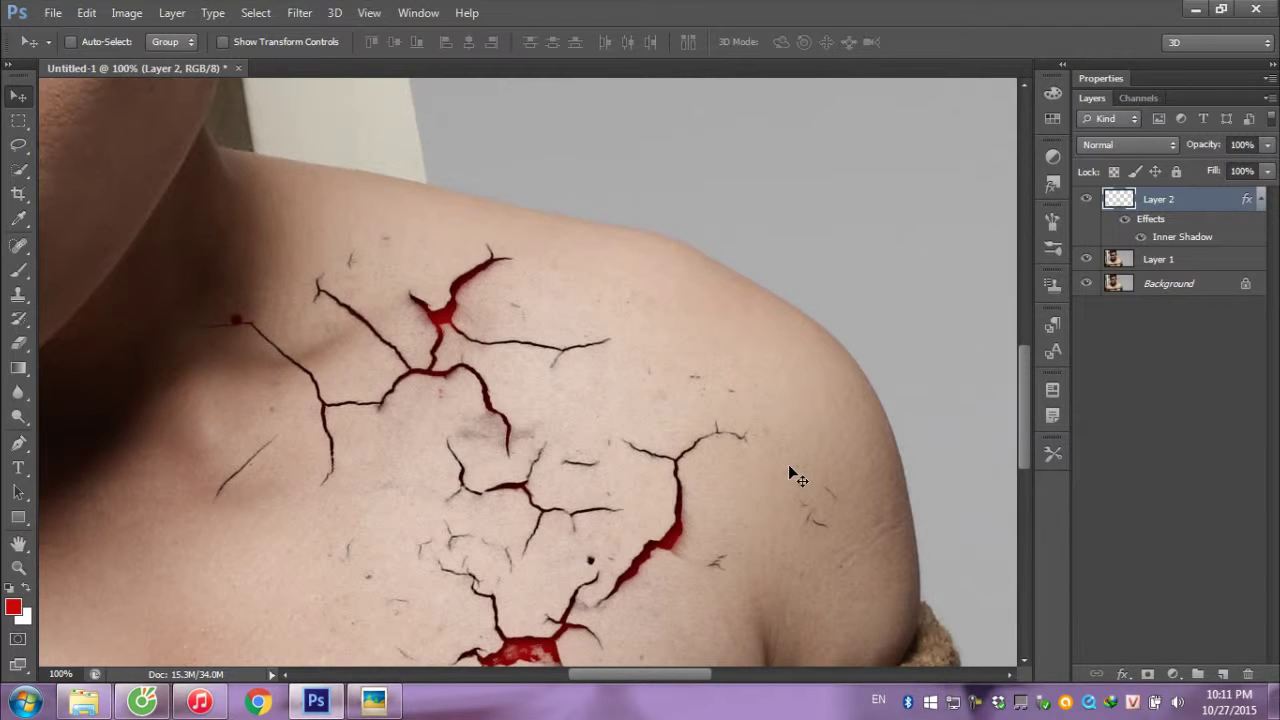
pyautogui.moveTo(547, 462); pyautogui.dragTo(617, 112)
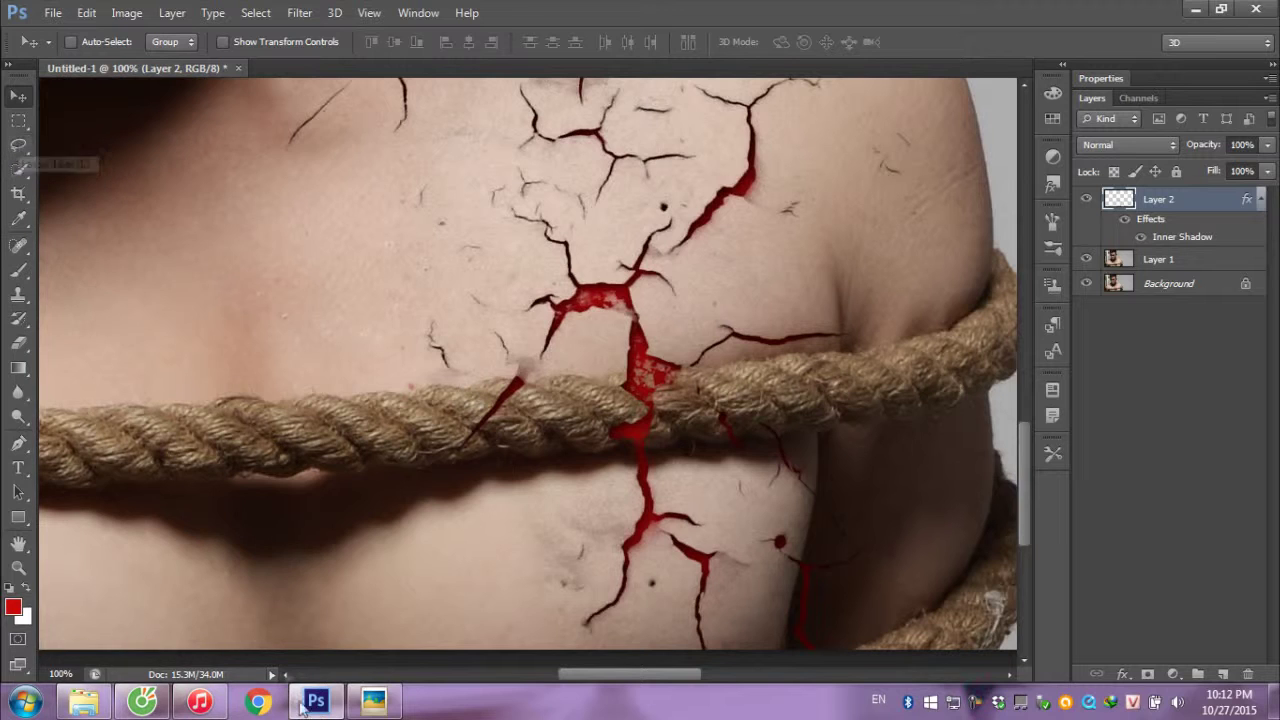
pyautogui.click(374, 700)
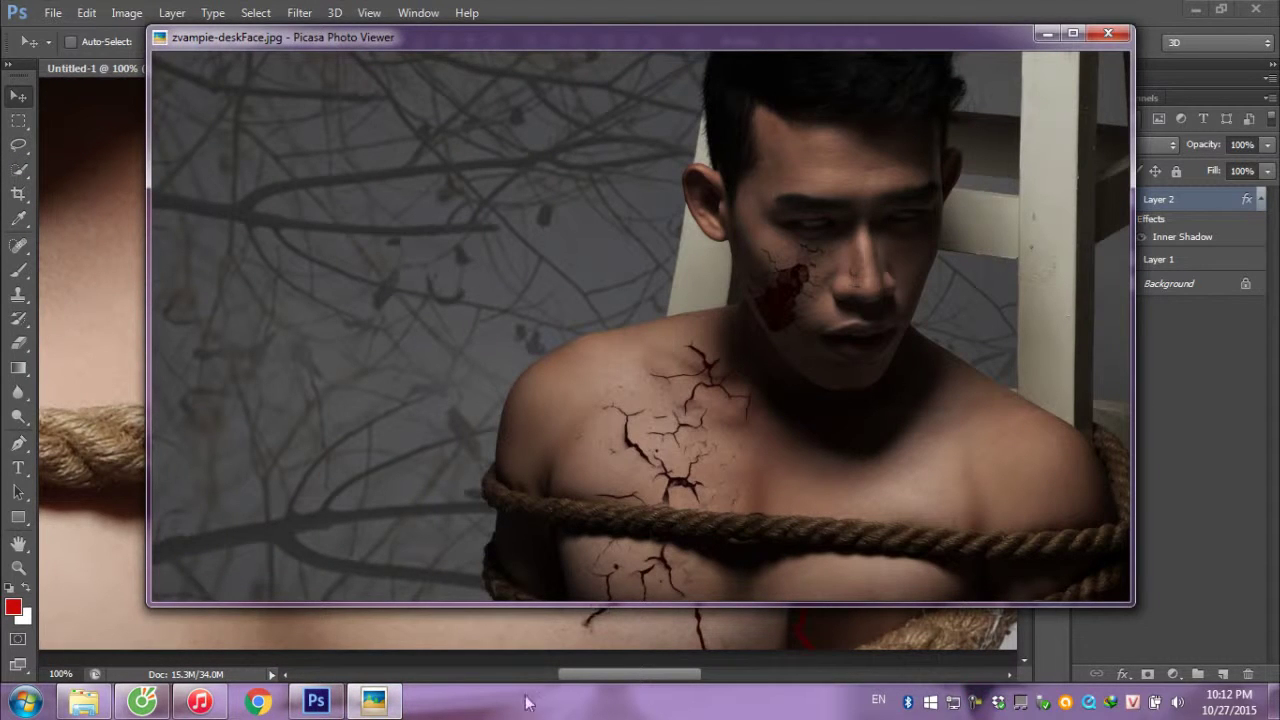
pyautogui.click(321, 636)
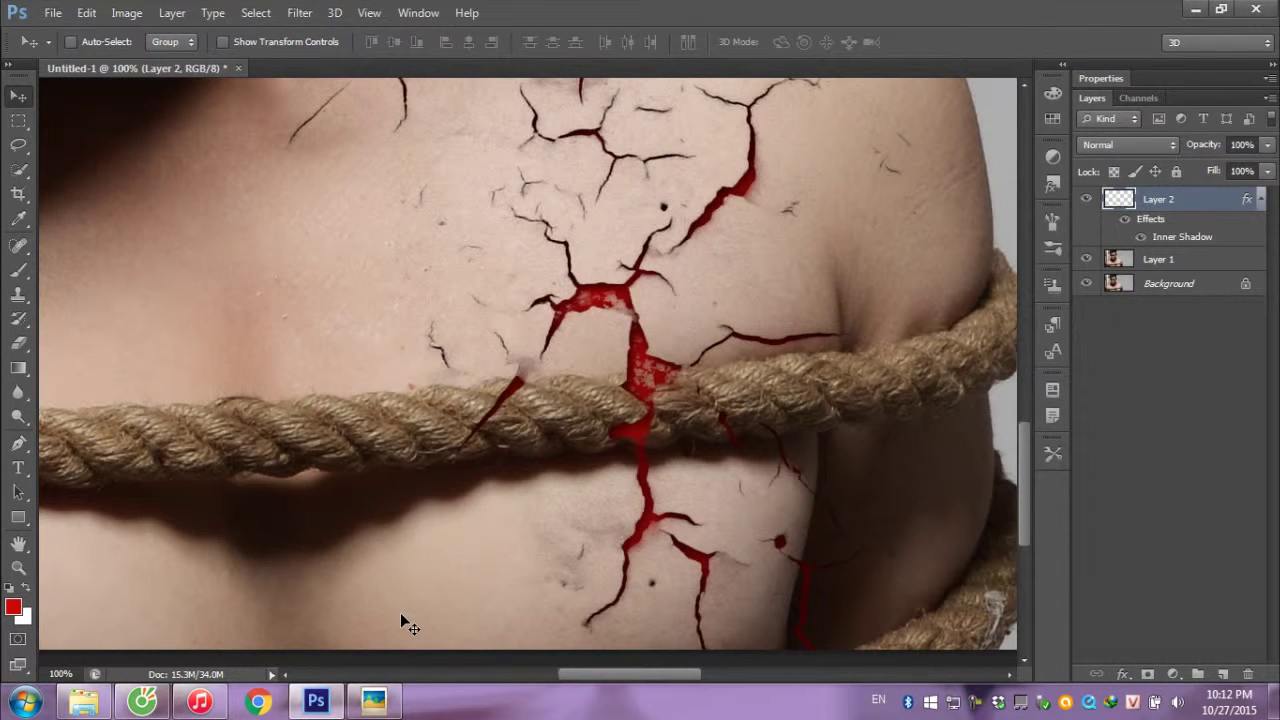
# Quick-select the rope section crossing the cracks on Layer 1.
pyautogui.click(1158, 260)
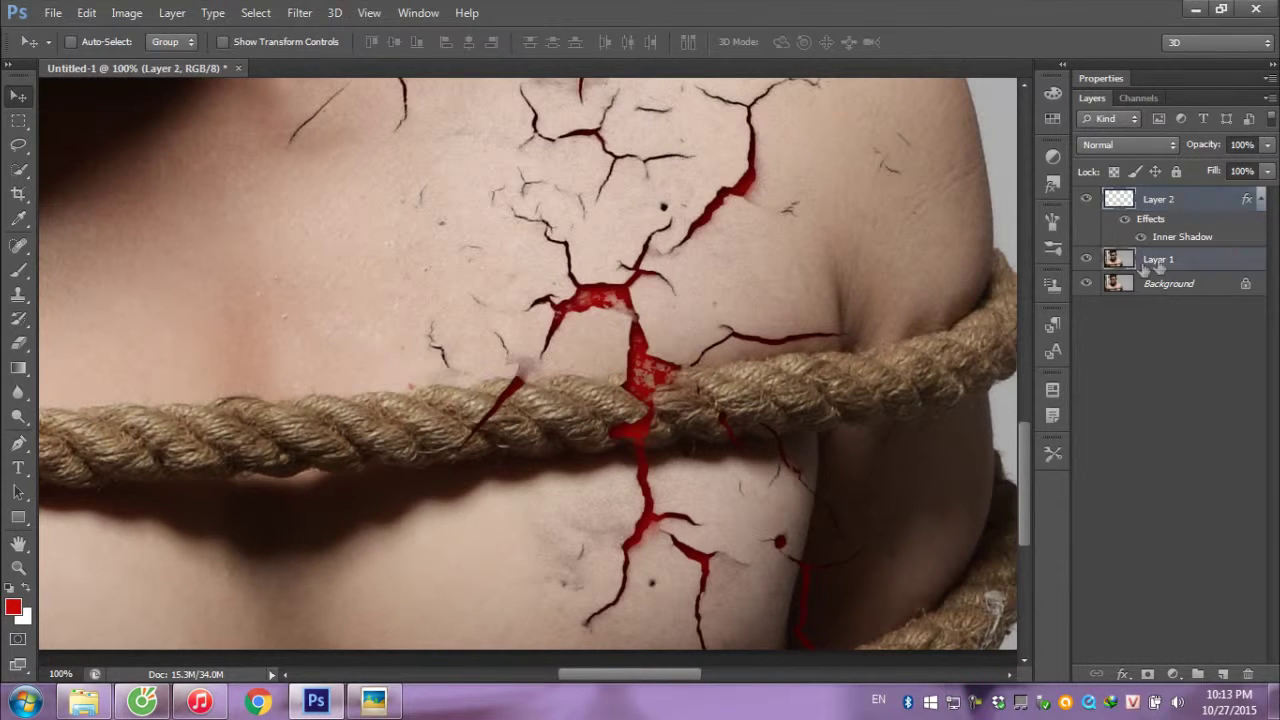
pyautogui.click(19, 174)
pyautogui.moveTo(608, 423)
pyautogui.mouseDown()
pyautogui.moveTo(614, 410)
pyautogui.moveTo(449, 433)
pyautogui.moveTo(743, 398)
pyautogui.mouseUp()
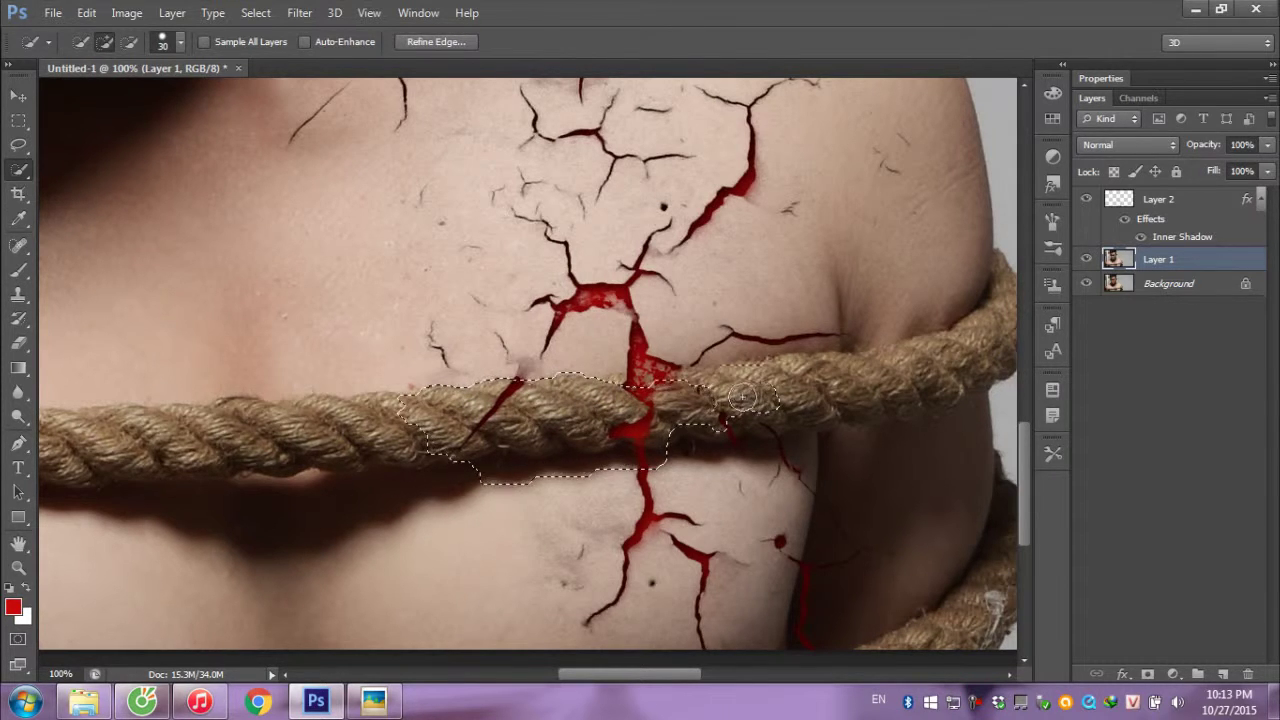
pyautogui.moveTo(743, 398); pyautogui.dragTo(780, 400)
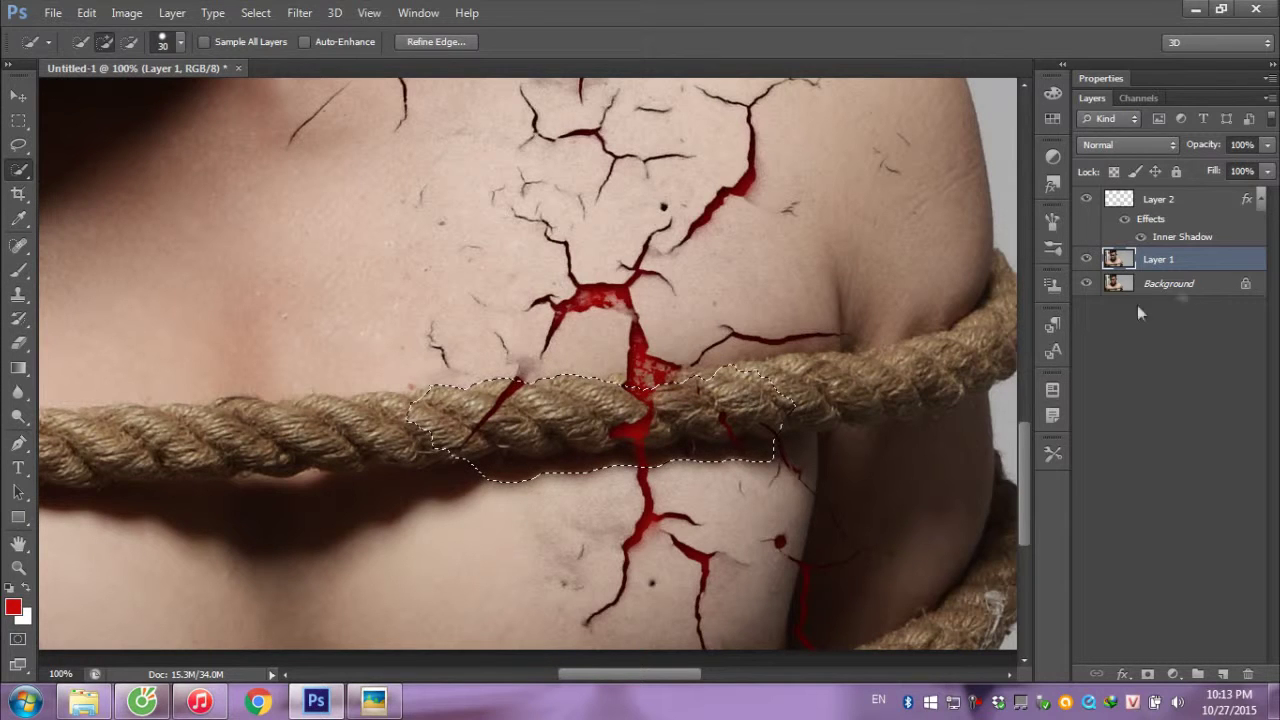
# Delete the selected rope area from Layer 2's cracks and deselect.
pyautogui.click(1162, 203)
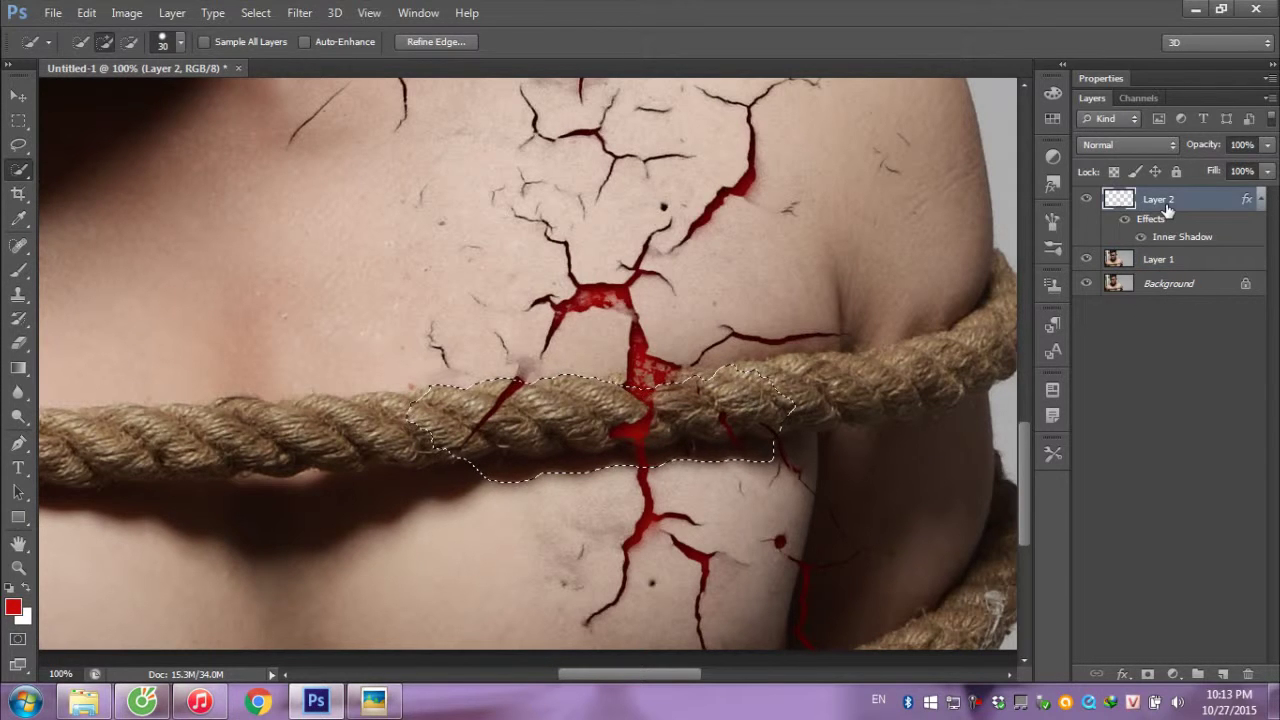
pyautogui.press('Delete')
pyautogui.hotkey('ctrl', 'd')
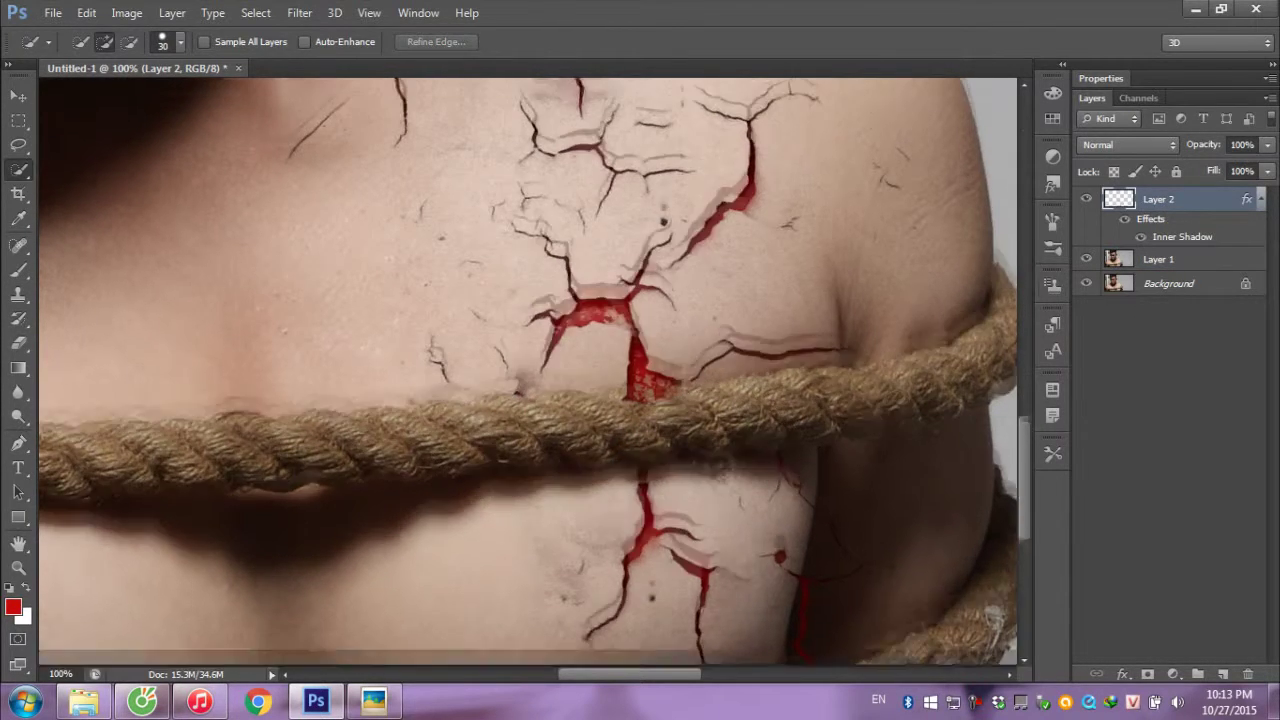
pyautogui.scroll(3, 530, 370)
pyautogui.scroll(5, 440, 392)
pyautogui.scroll(3, 440, 392)
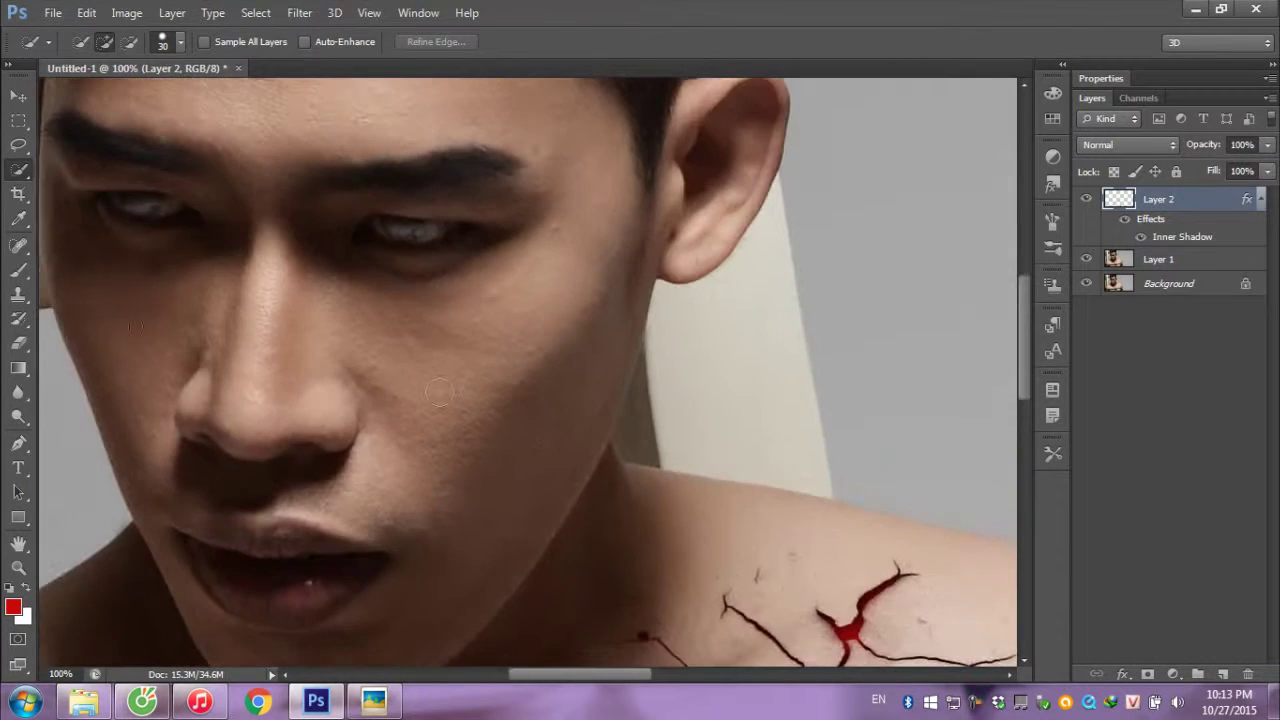
# Select the Brush Tool with the 1314 px cracked-skin brush preset.
pyautogui.click(20, 270)
pyautogui.click(97, 46)
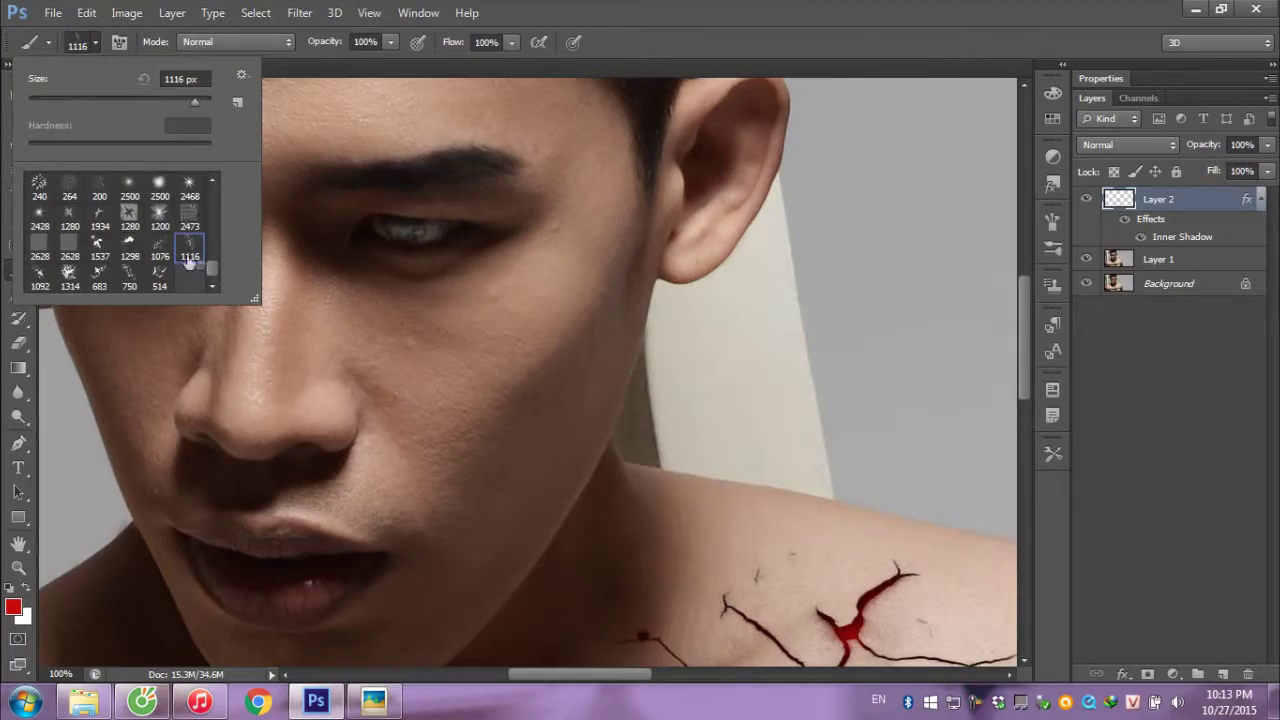
pyautogui.click(69, 275)
pyautogui.click(99, 275)
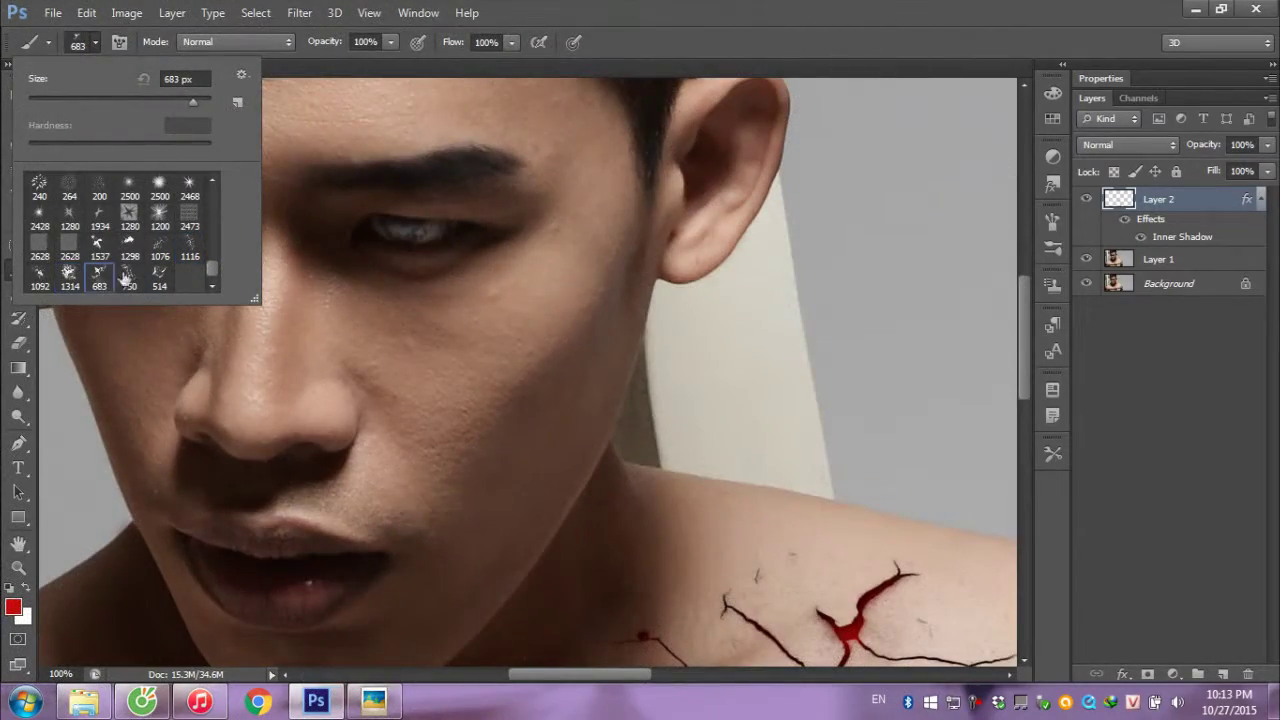
pyautogui.click(40, 285)
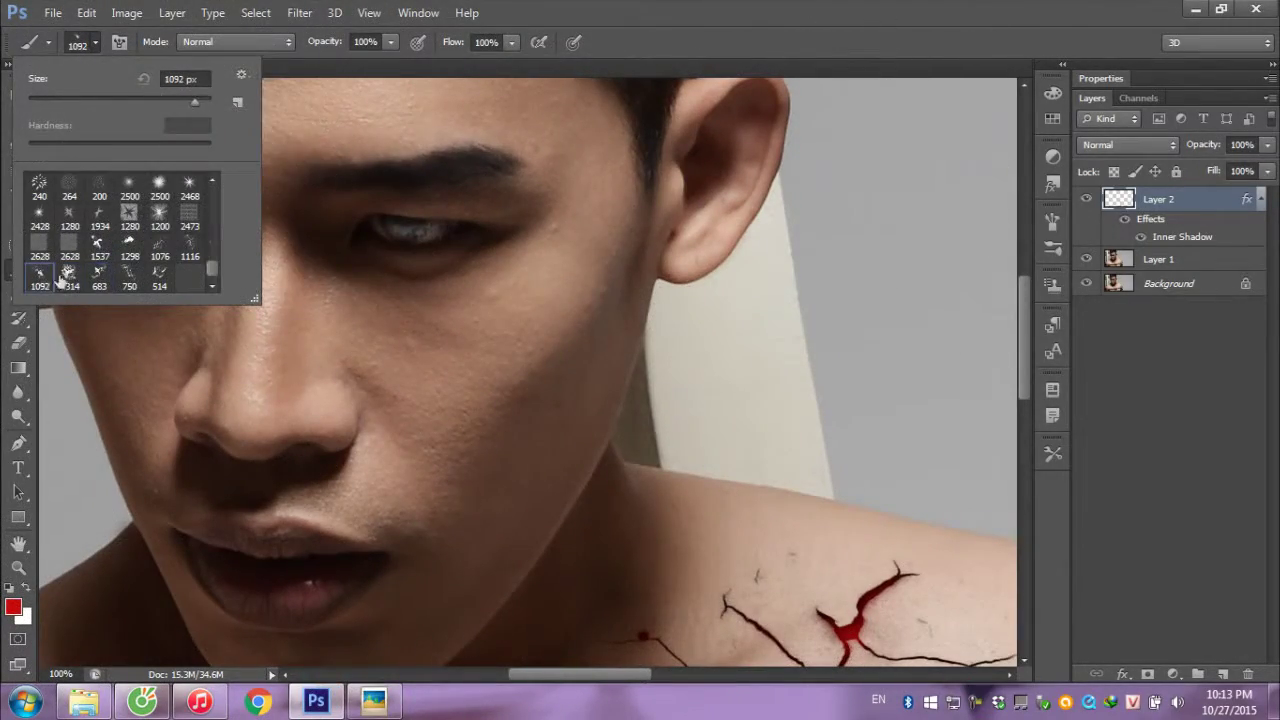
pyautogui.click(69, 275)
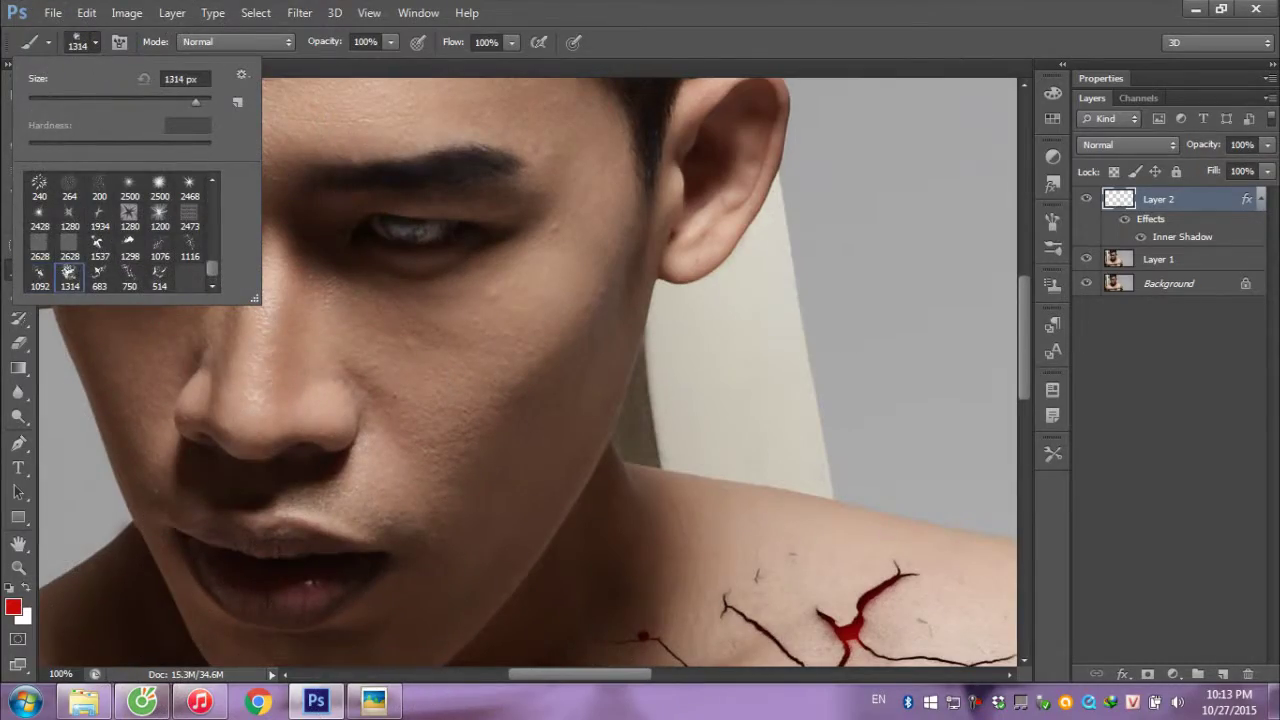
# Set the brush to 236 px and stamp the red crack on the cheek on a new layer.
pyautogui.click(90, 100)
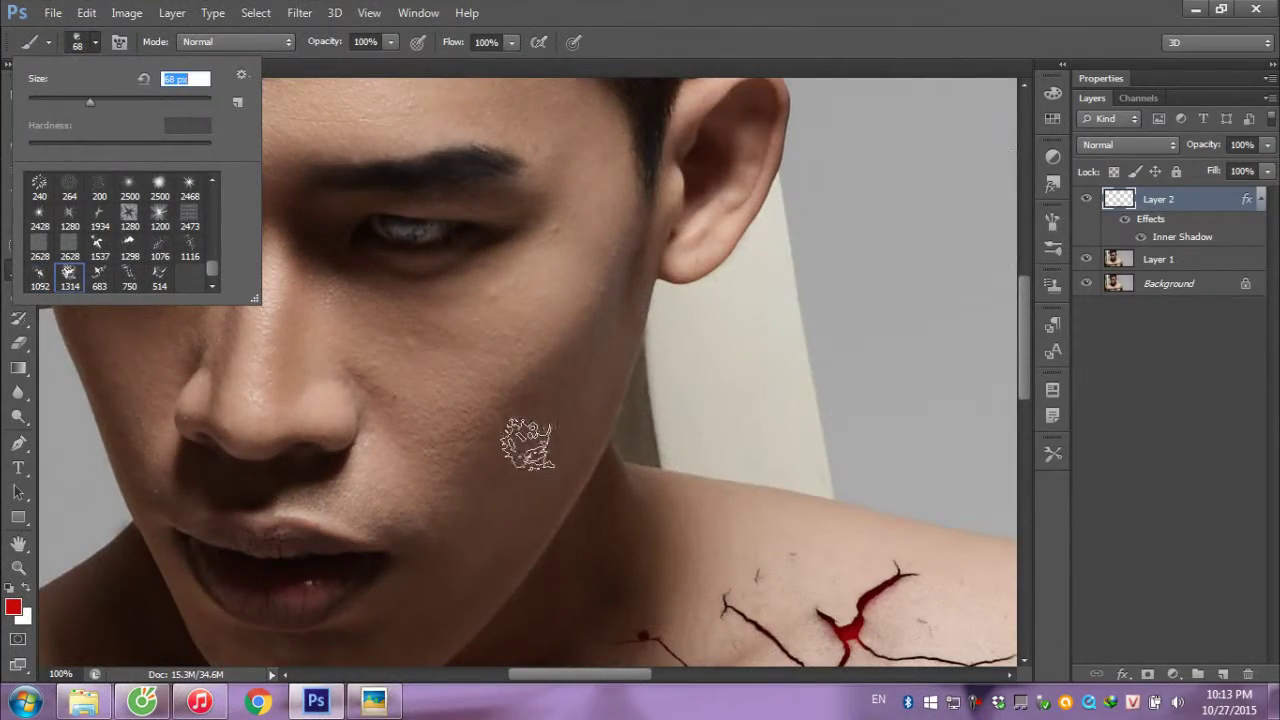
pyautogui.click(157, 99)
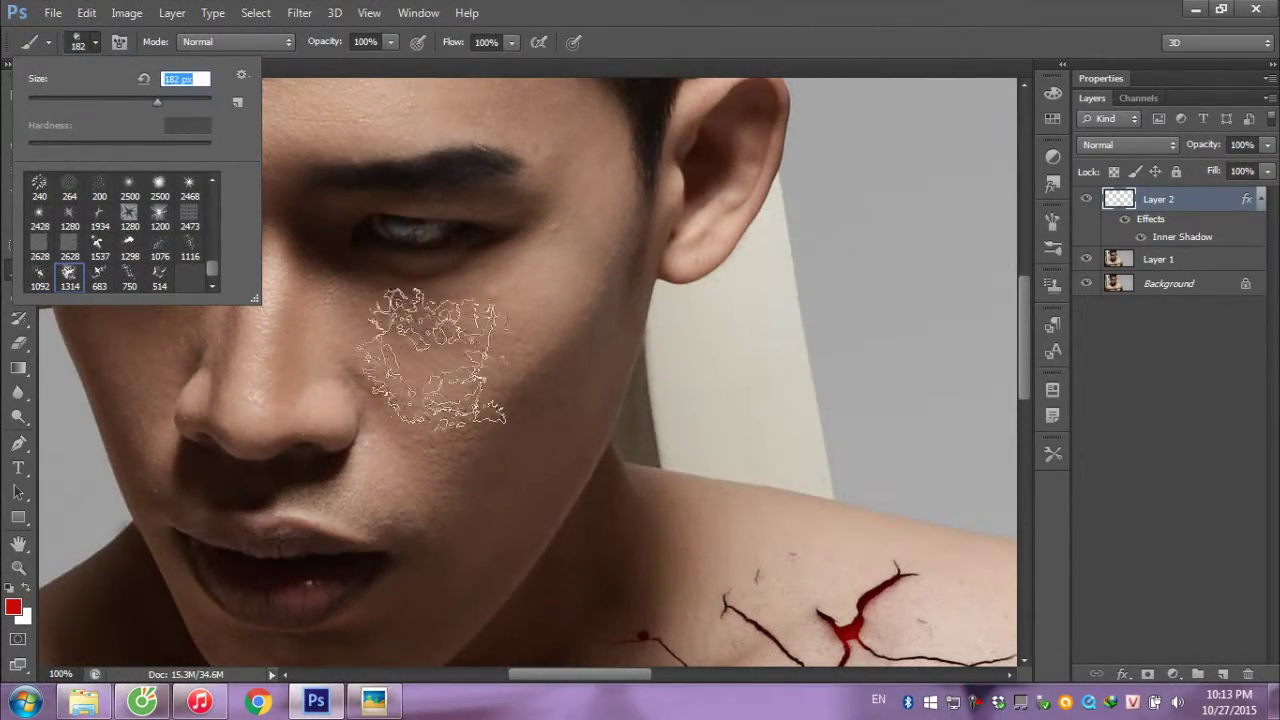
pyautogui.click(178, 100)
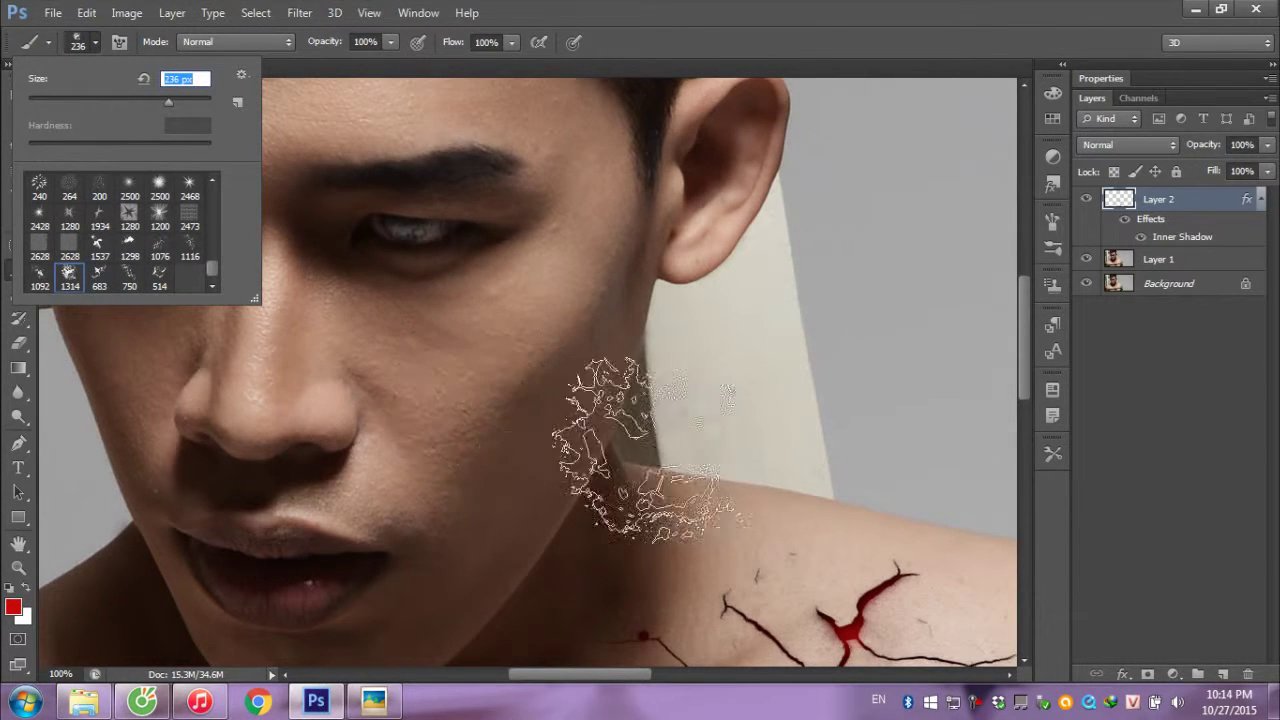
pyautogui.press('Return')
pyautogui.click(1226, 676)
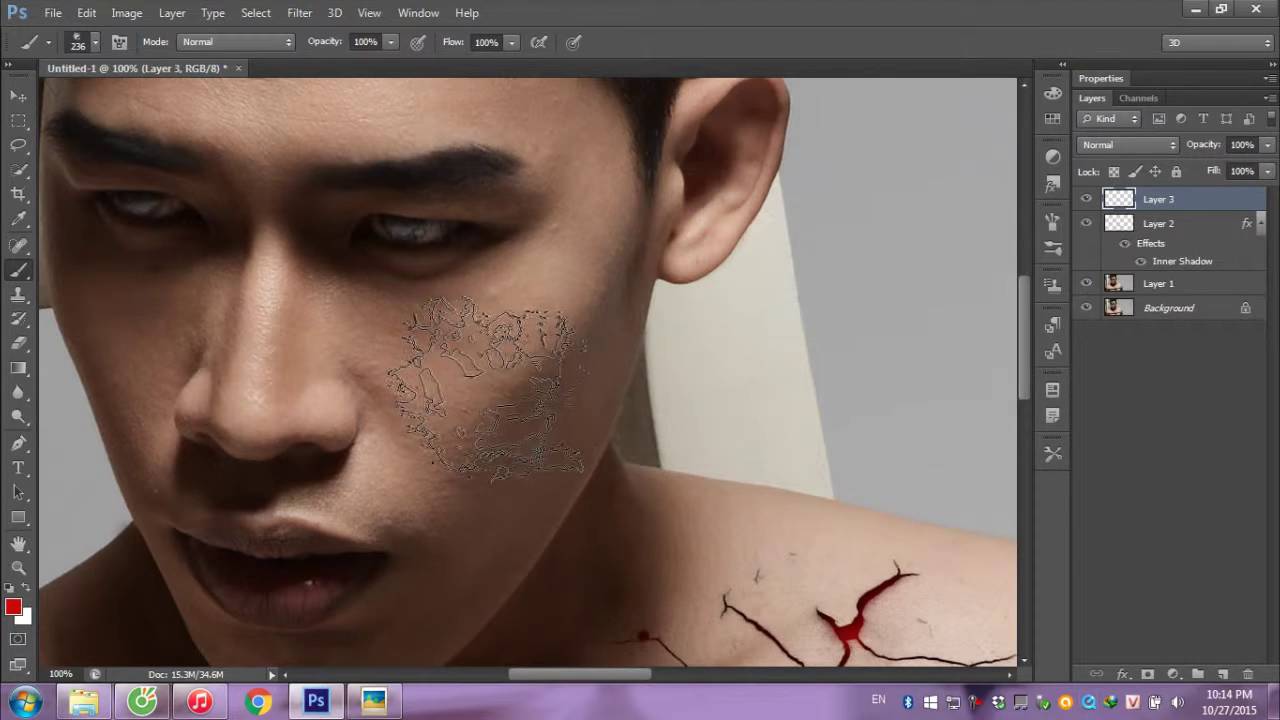
pyautogui.click(480, 388)
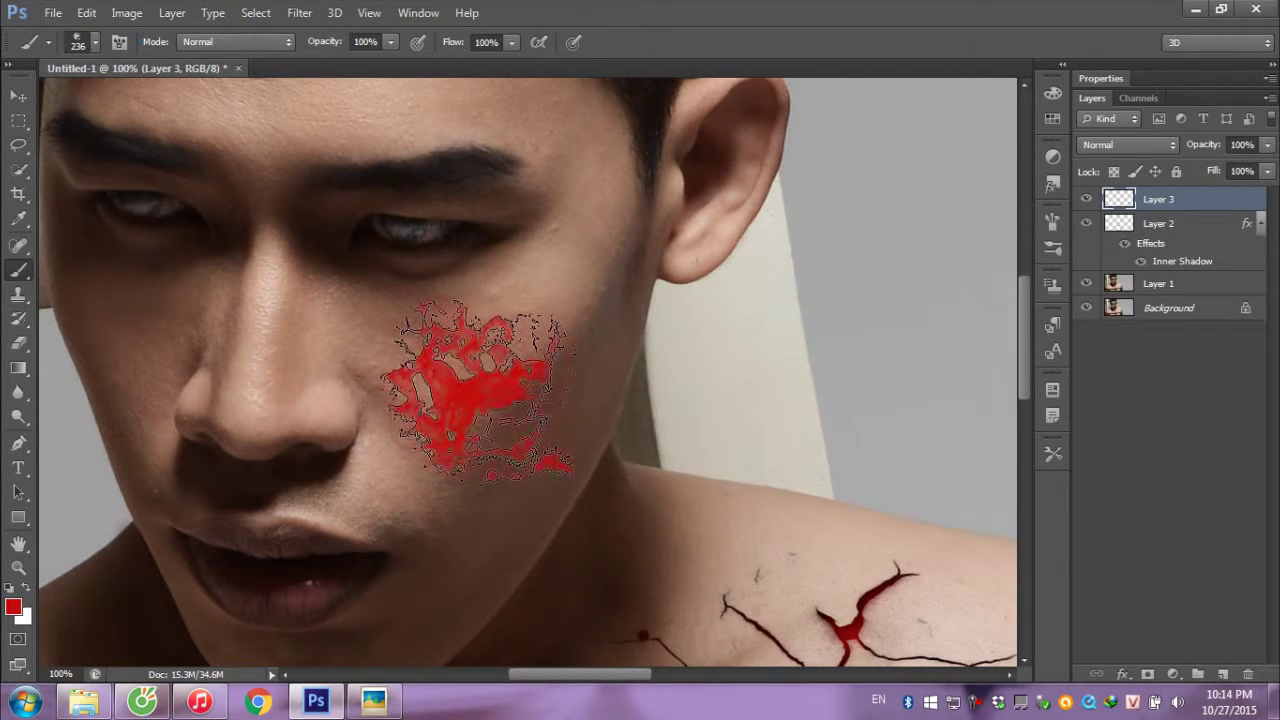
# Give Layer 3 an Inner Shadow with 100% opacity, distance 0 and a larger size.
pyautogui.rightClick(1150, 200)
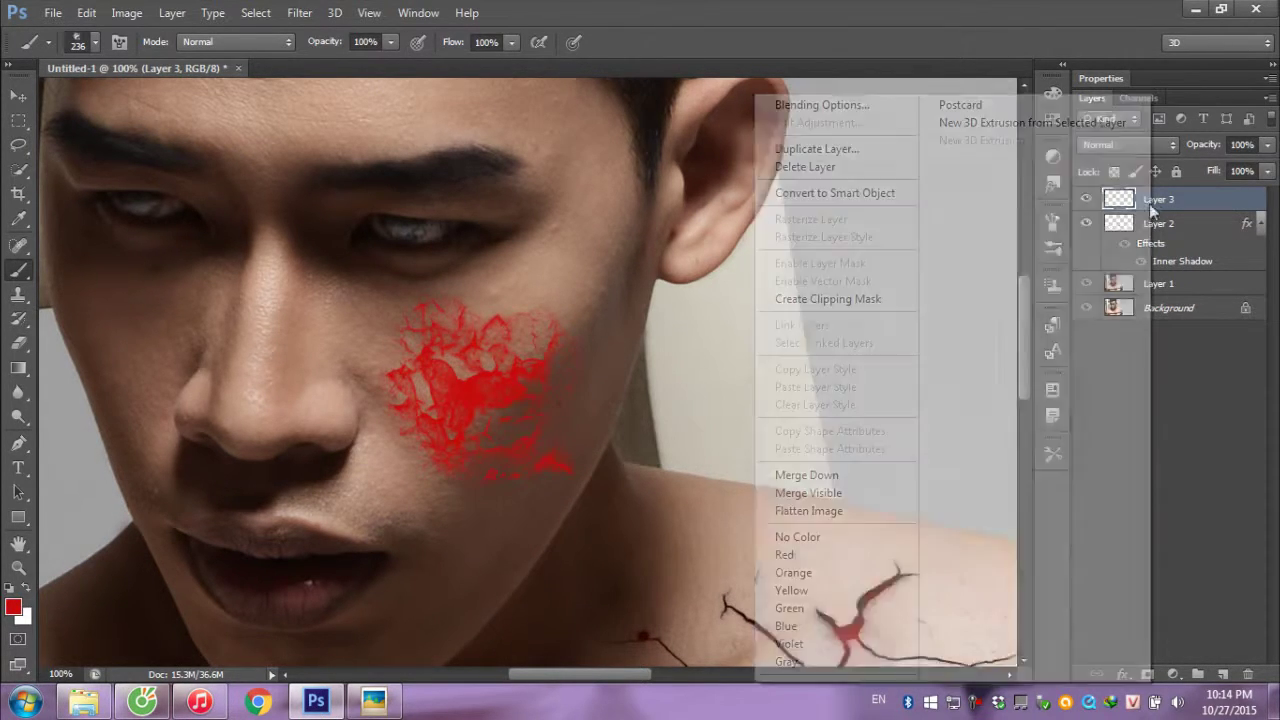
pyautogui.click(835, 104)
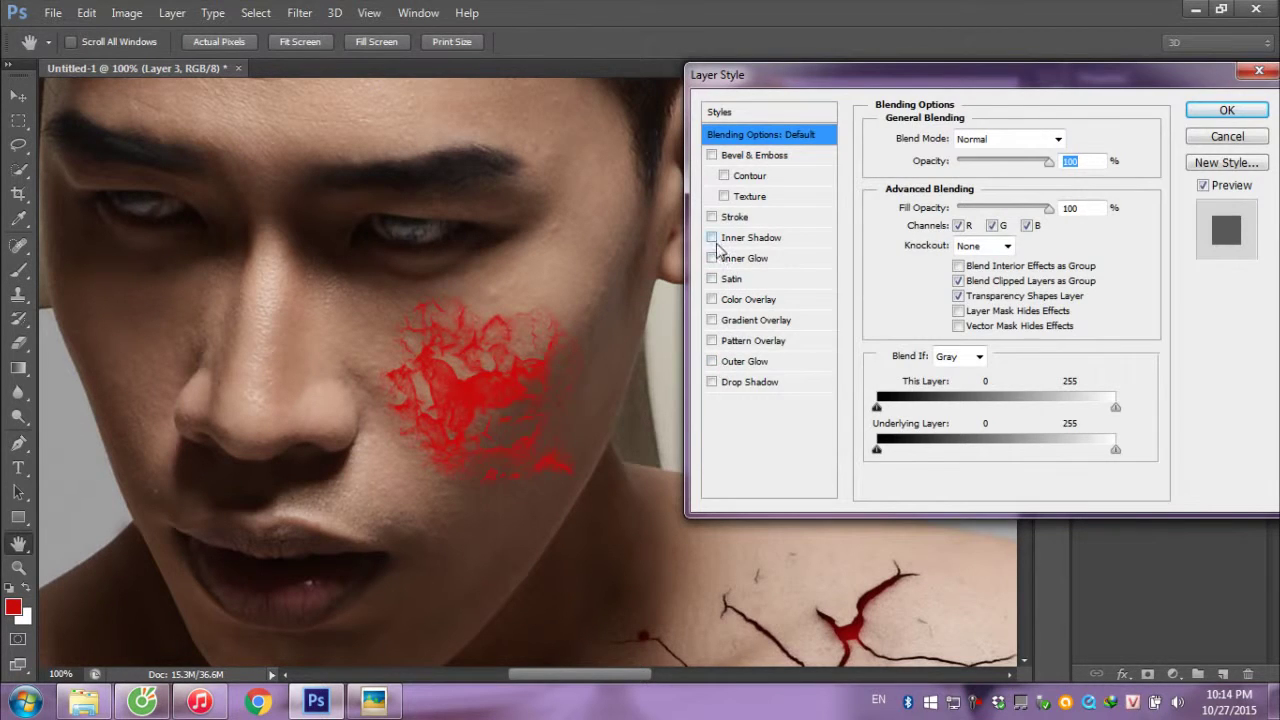
pyautogui.click(712, 237)
pyautogui.click(740, 240)
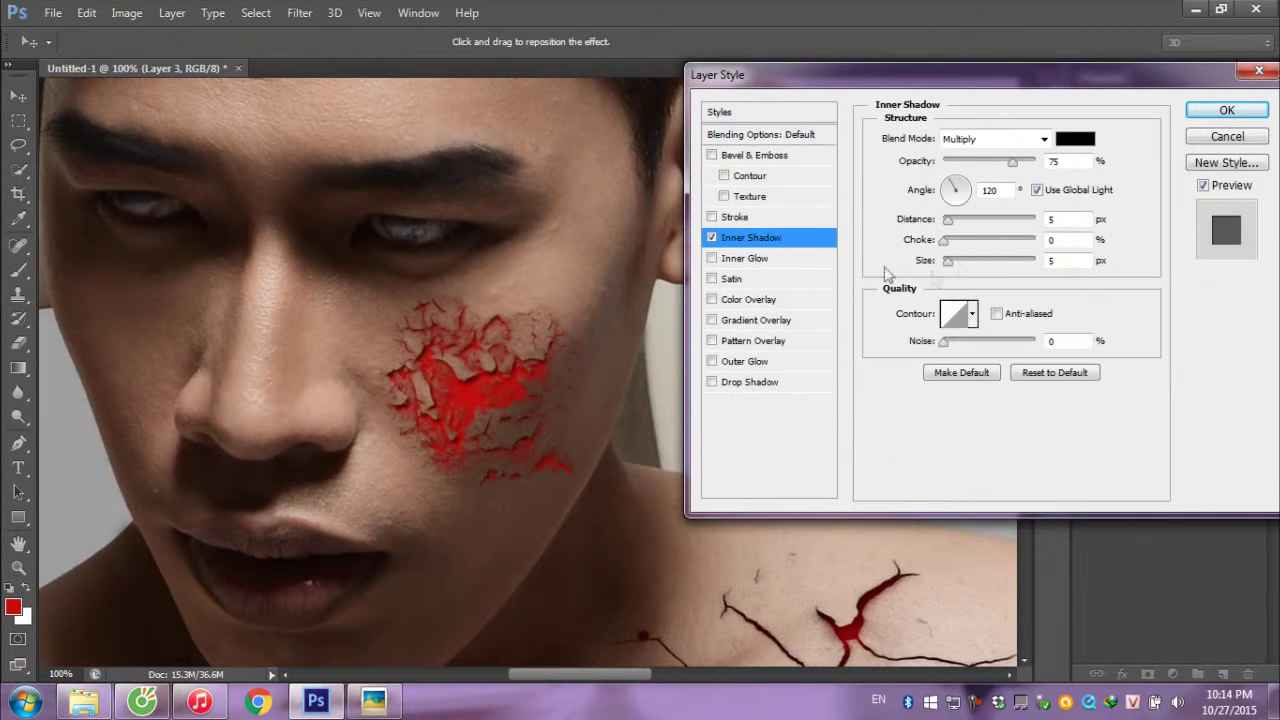
pyautogui.moveTo(947, 261); pyautogui.dragTo(970, 268)
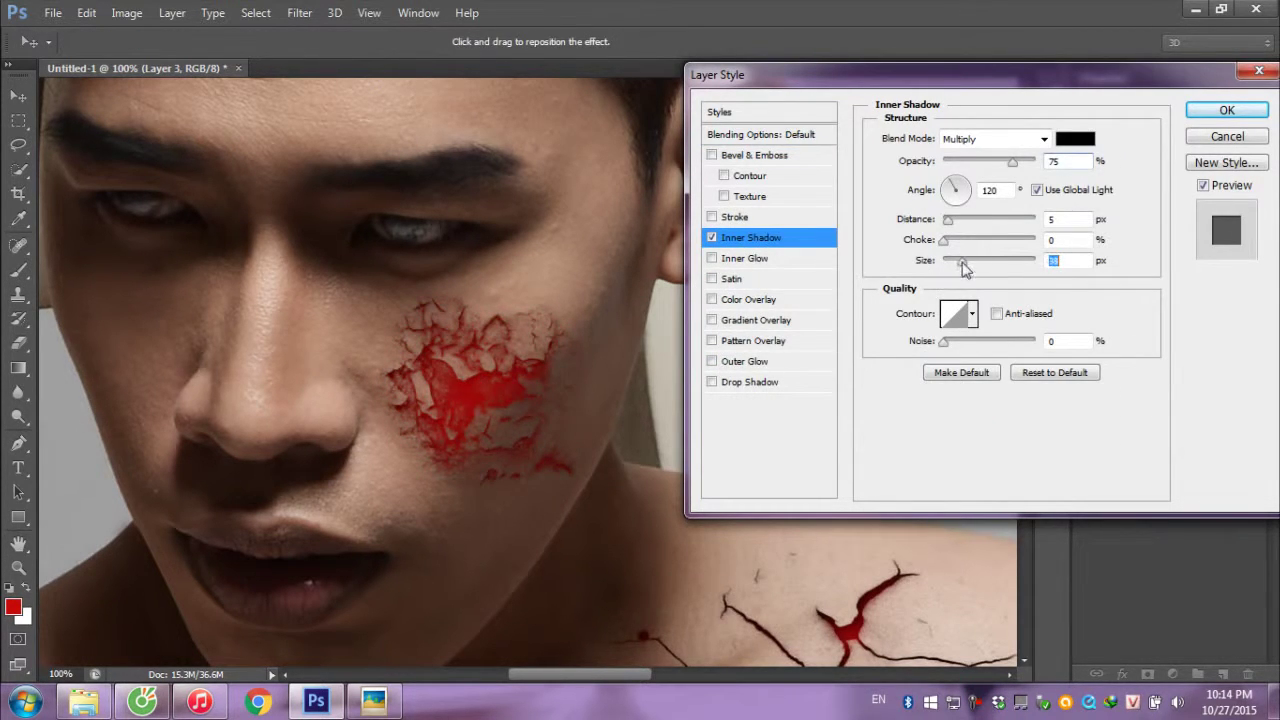
pyautogui.moveTo(1012, 161); pyautogui.dragTo(1050, 168)
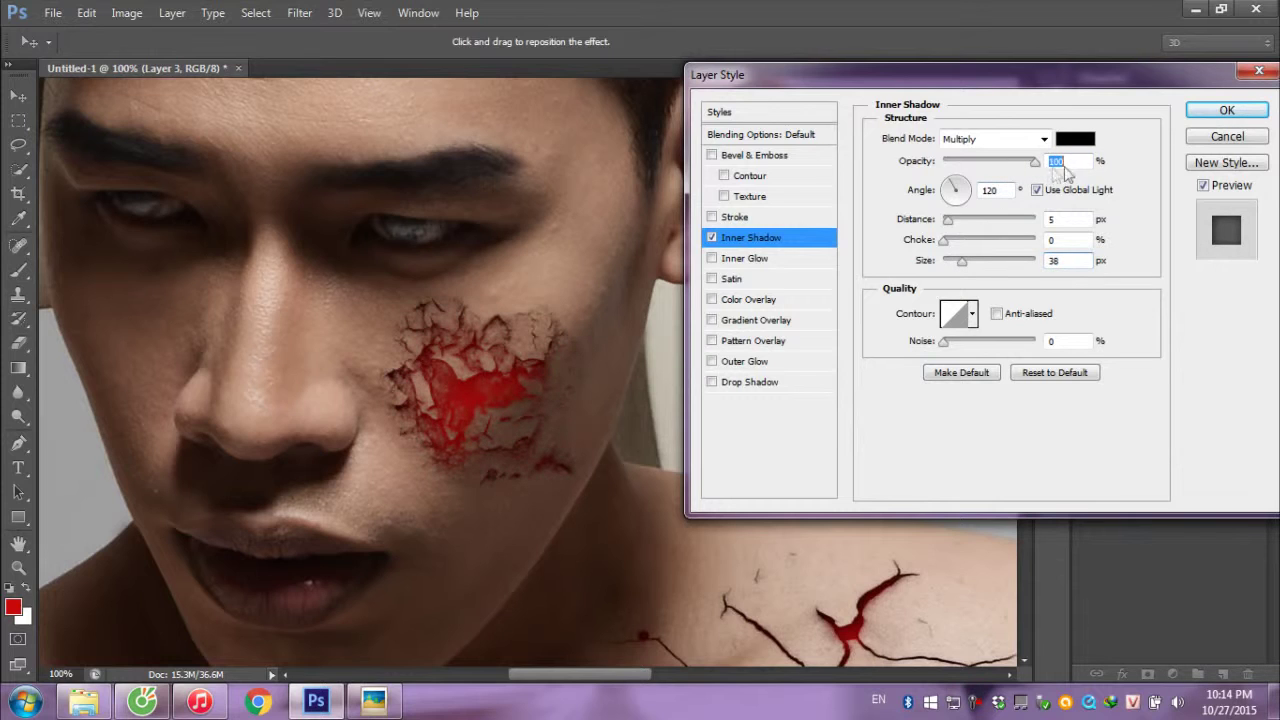
pyautogui.moveTo(947, 220)
pyautogui.mouseDown()
pyautogui.moveTo(1012, 229)
pyautogui.moveTo(947, 268)
pyautogui.moveTo(963, 270)
pyautogui.mouseUp()
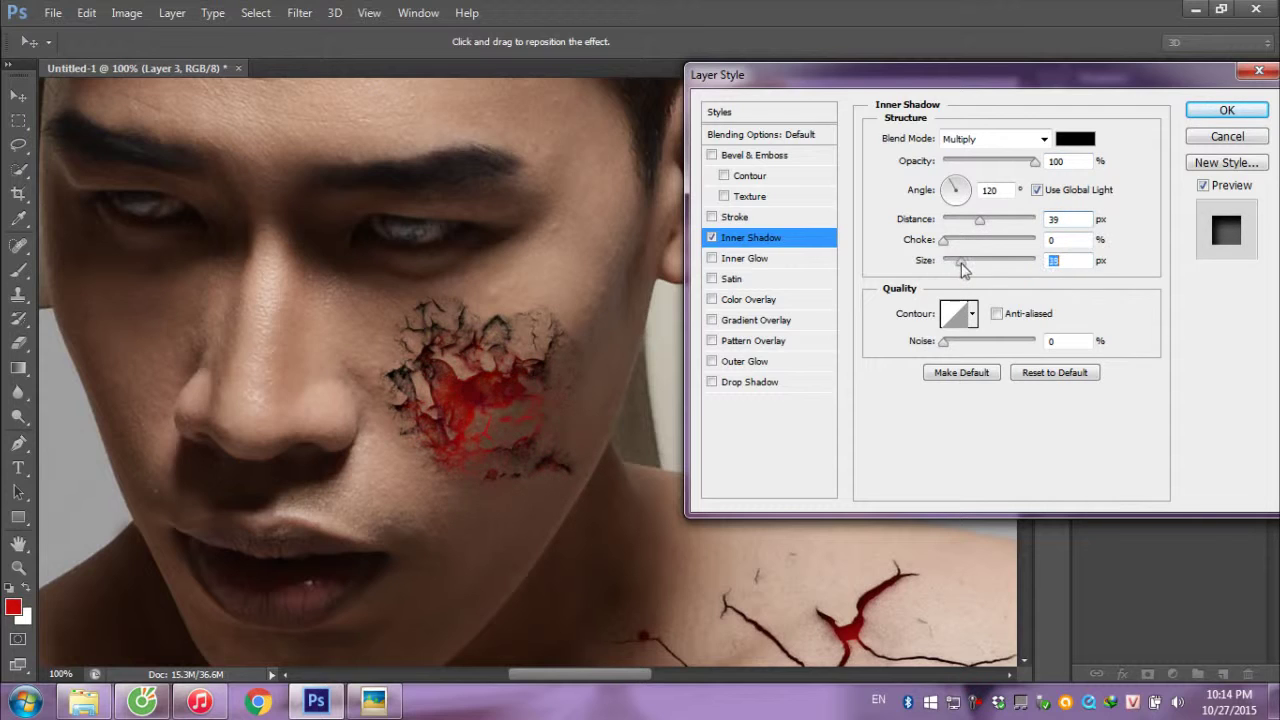
pyautogui.moveTo(979, 222)
pyautogui.mouseDown()
pyautogui.moveTo(946, 245)
pyautogui.moveTo(993, 262)
pyautogui.mouseUp()
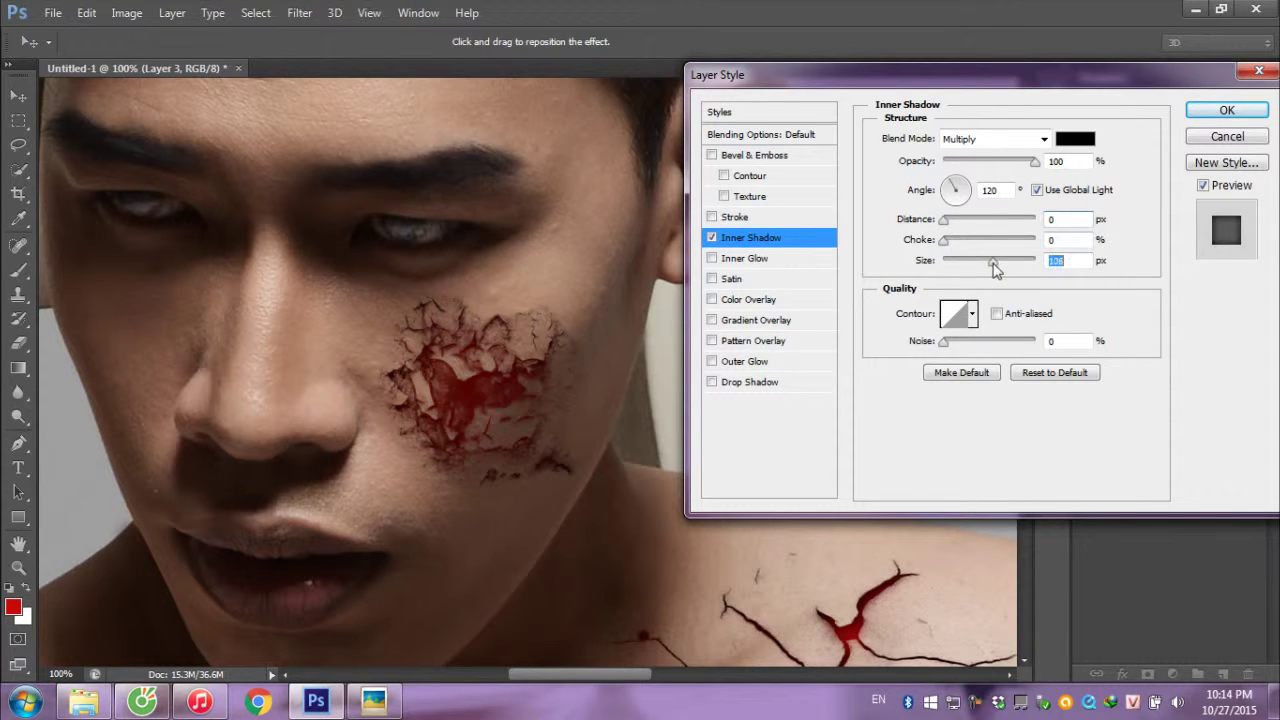
pyautogui.click(1205, 112)
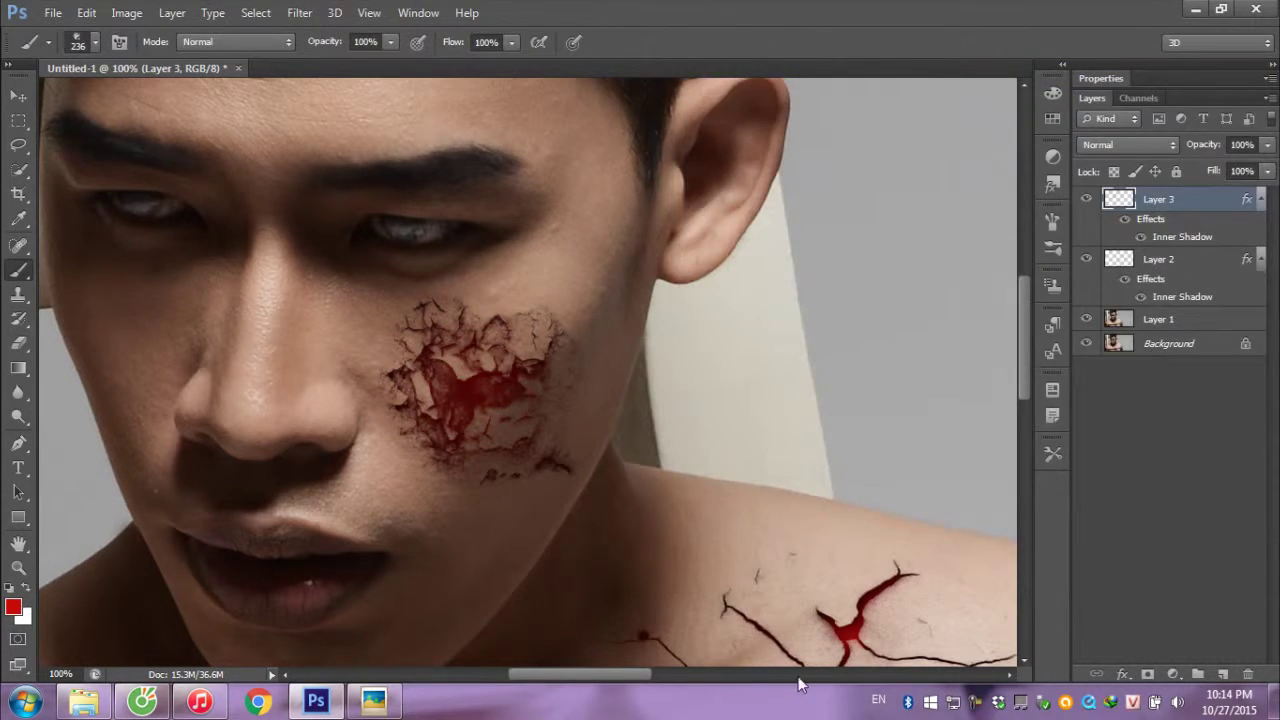